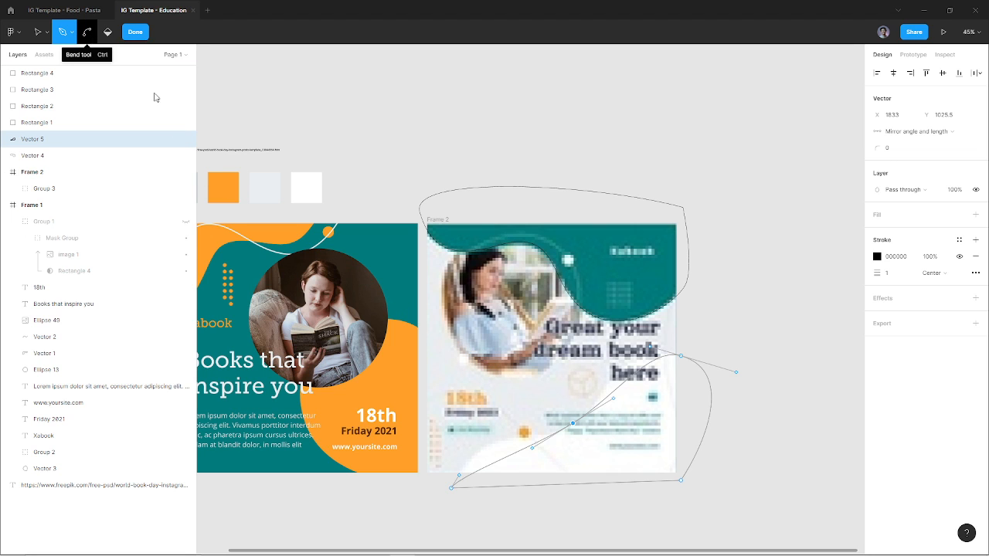
Step: Bend the lower-left and upper-right points of the lower vector outline to follow the reference's white wave, and finish editing the path
{"action": "left_click", "coordinate": [458, 475], "text": "ctrl"}
{"action": "left_click_drag", "start_coordinate": [464, 469], "coordinate": [487, 425]}
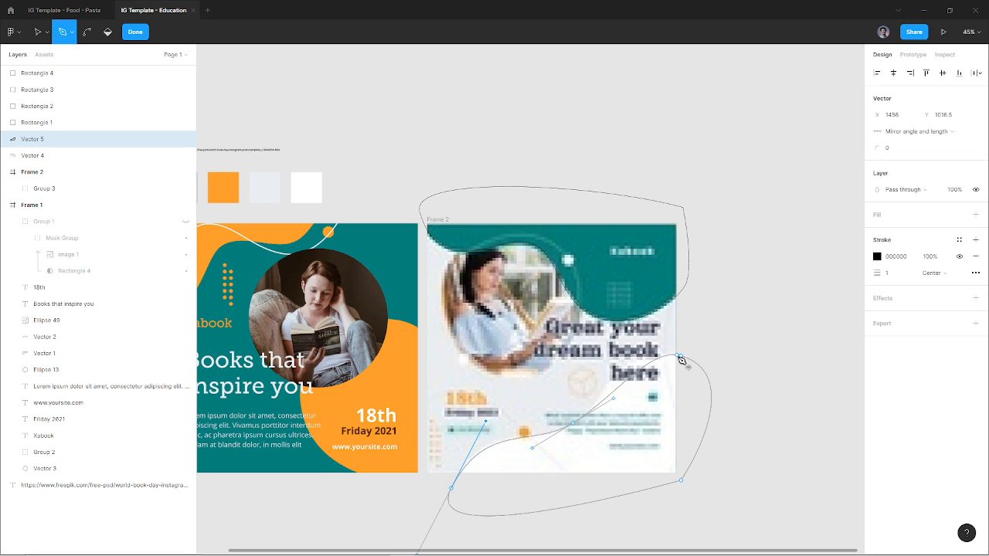
{"action": "left_click_drag", "start_coordinate": [683, 362], "coordinate": [748, 371]}
{"action": "key", "text": "p"}
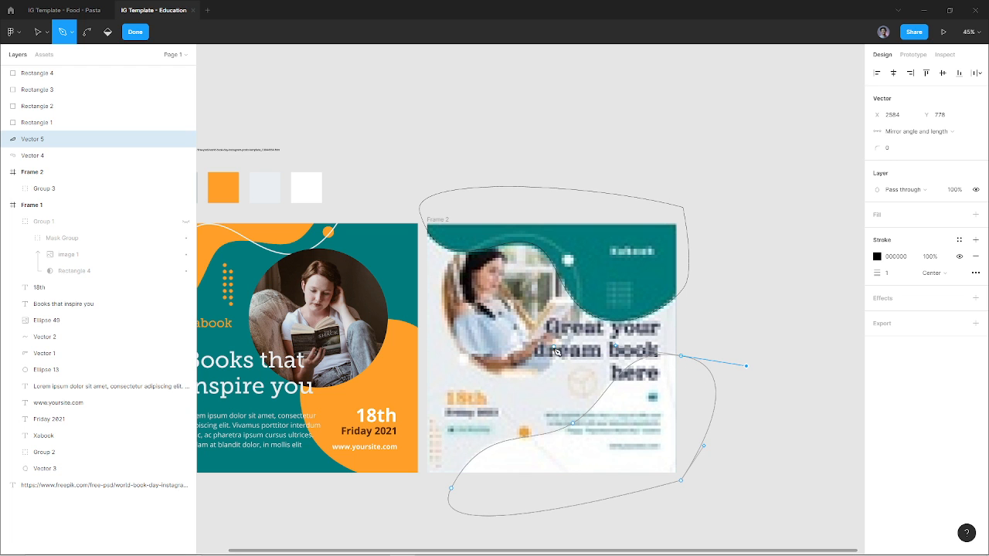
{"action": "scroll", "coordinate": [556, 352], "scroll_direction": "down", "scroll_amount": 1}
{"action": "scroll", "coordinate": [554, 352], "scroll_direction": "up", "scroll_amount": 1}
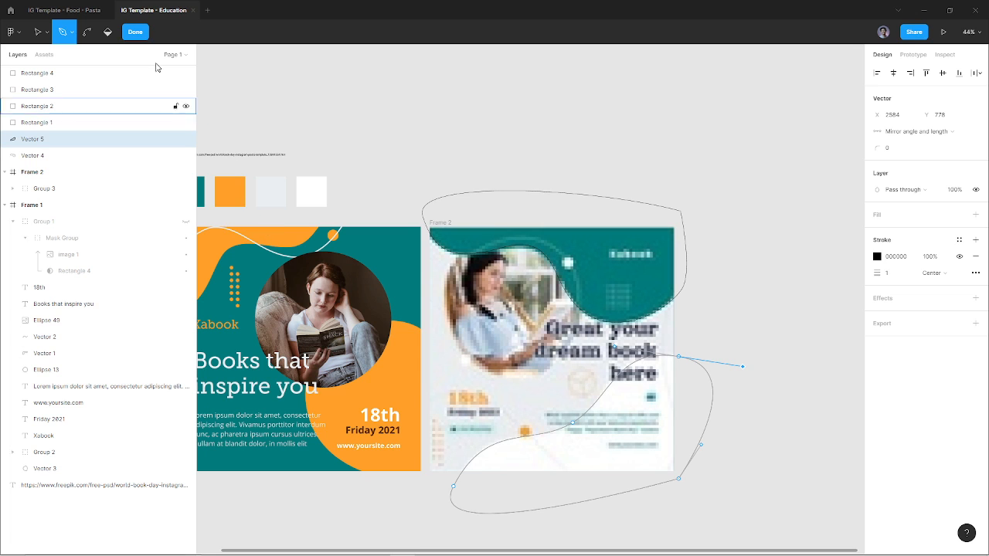
{"action": "left_click", "coordinate": [135, 32]}
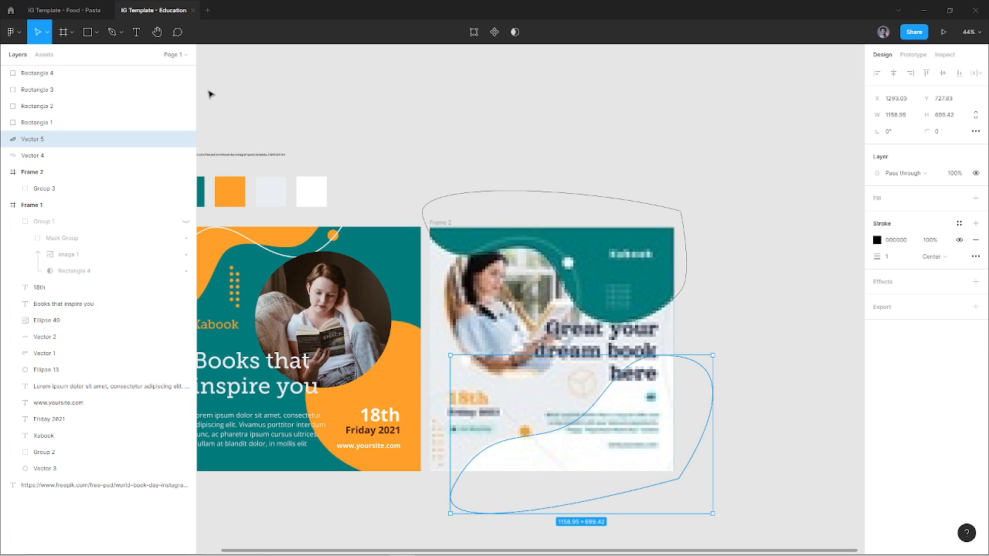
Step: Set the fill of Frame 2 to E9EEF1, sampled from the light grey palette swatch
{"action": "left_click", "coordinate": [453, 225]}
{"action": "left_click", "coordinate": [878, 298]}
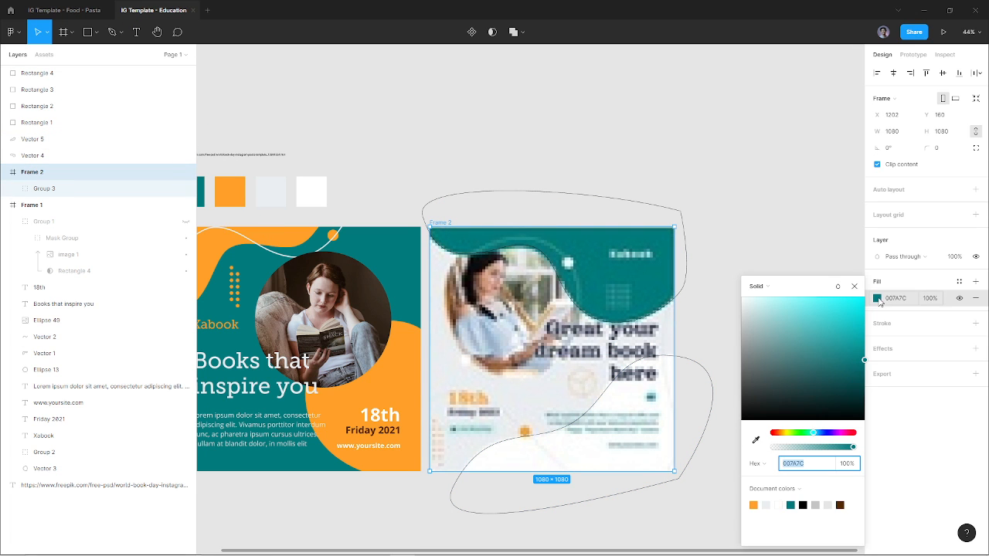
{"action": "left_click", "coordinate": [756, 440]}
{"action": "left_click", "coordinate": [270, 192]}
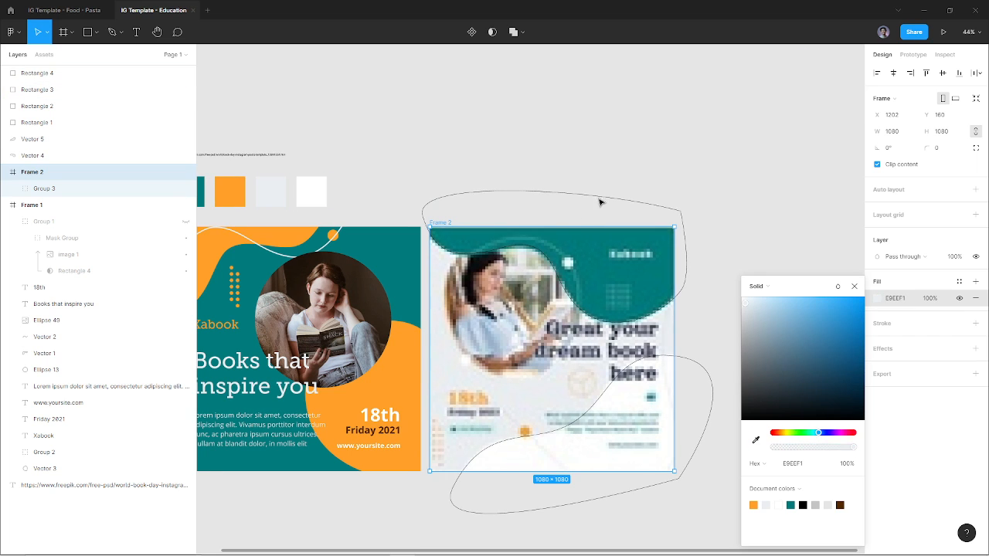
Step: Set the stroke of the upper vector outline to teal 007A7C, sampled from Frame 1's background
{"action": "left_click", "coordinate": [603, 195]}
{"action": "left_click", "coordinate": [604, 198]}
{"action": "key", "text": "i"}
{"action": "left_click", "coordinate": [397, 265]}
Step: Give the lower vector shape a white FFFFFF stroke and fill, sampled from the white palette swatch
{"action": "left_click", "coordinate": [608, 395]}
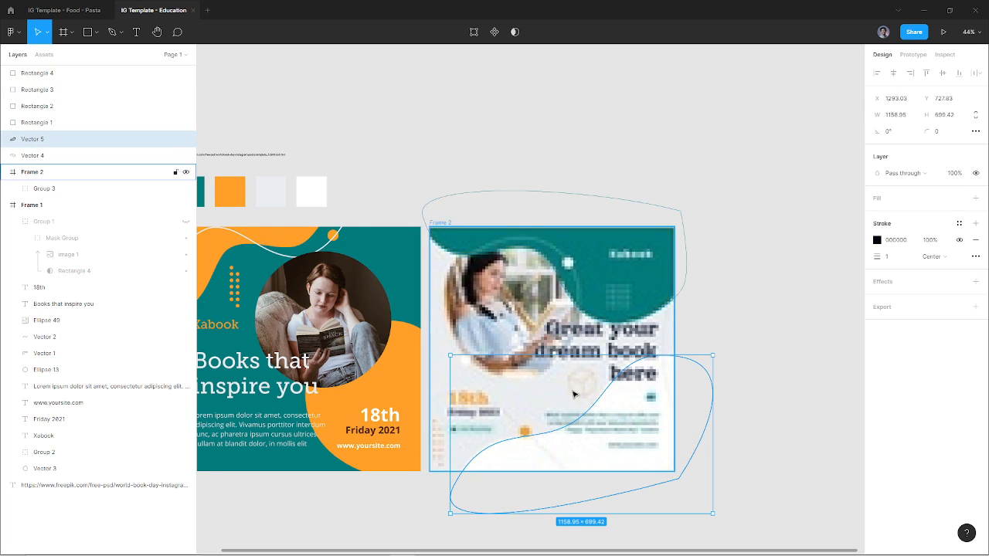
{"action": "key", "text": "i"}
{"action": "left_click", "coordinate": [311, 192]}
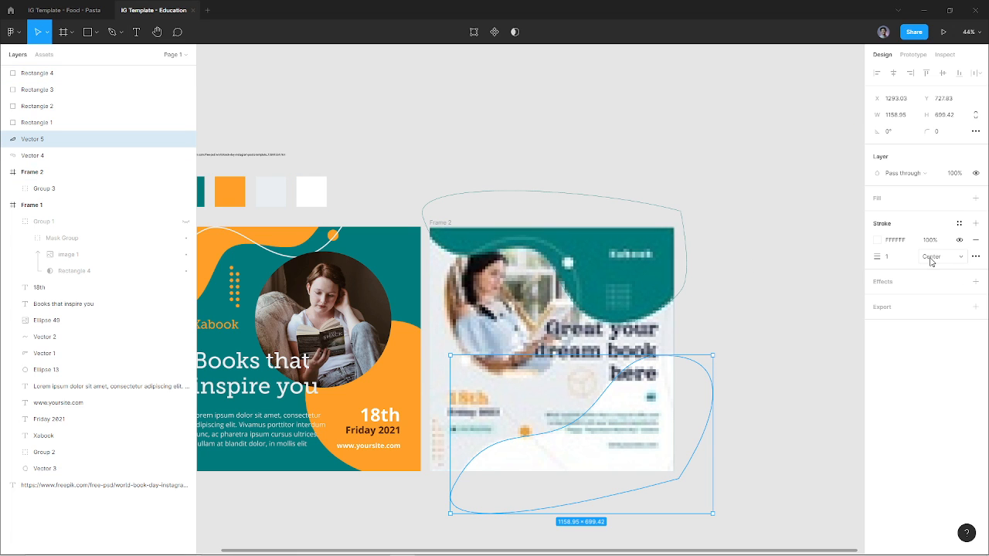
{"action": "left_click", "coordinate": [975, 198]}
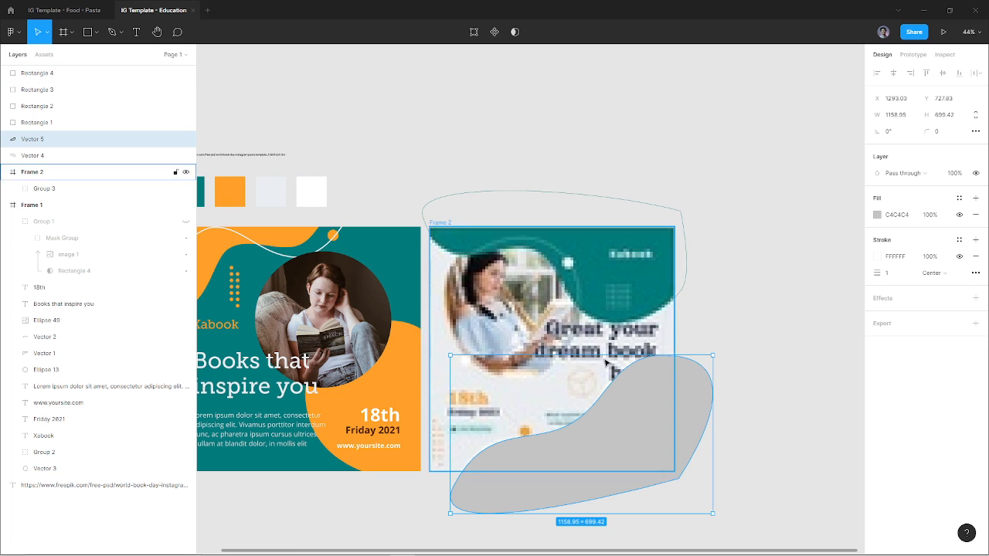
{"action": "key", "text": "i"}
{"action": "left_click", "coordinate": [311, 192]}
Step: Fill the upper vector shape with teal 007A7C and remove the strokes from both vector shapes
{"action": "left_click", "coordinate": [640, 204]}
{"action": "left_click", "coordinate": [975, 198]}
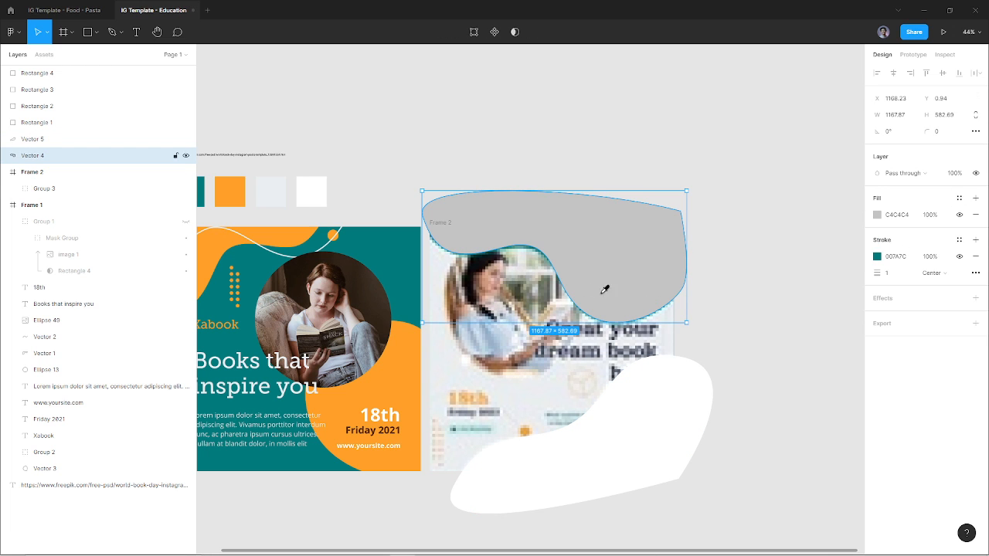
{"action": "key", "text": "i"}
{"action": "left_click", "coordinate": [411, 274]}
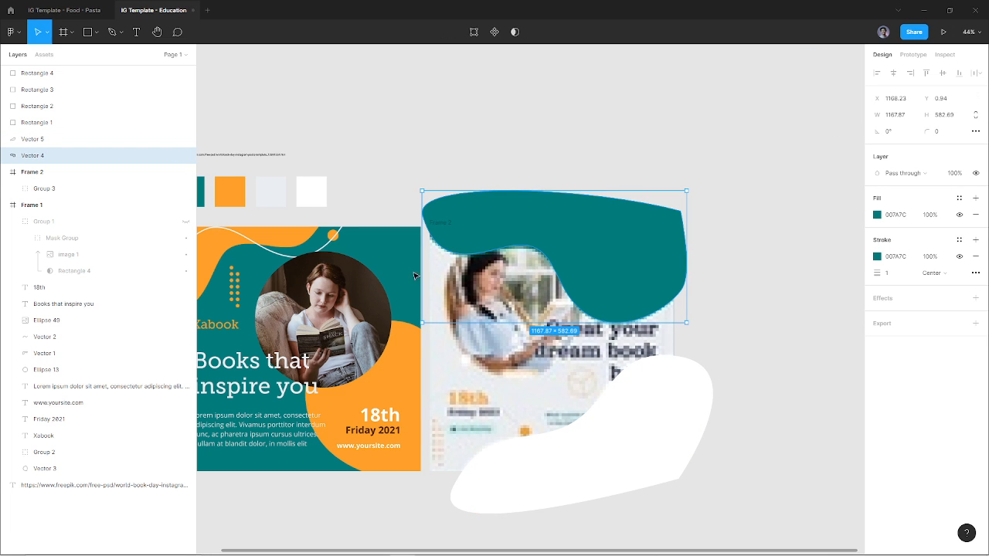
{"action": "left_click", "coordinate": [975, 256]}
{"action": "left_click", "coordinate": [693, 404]}
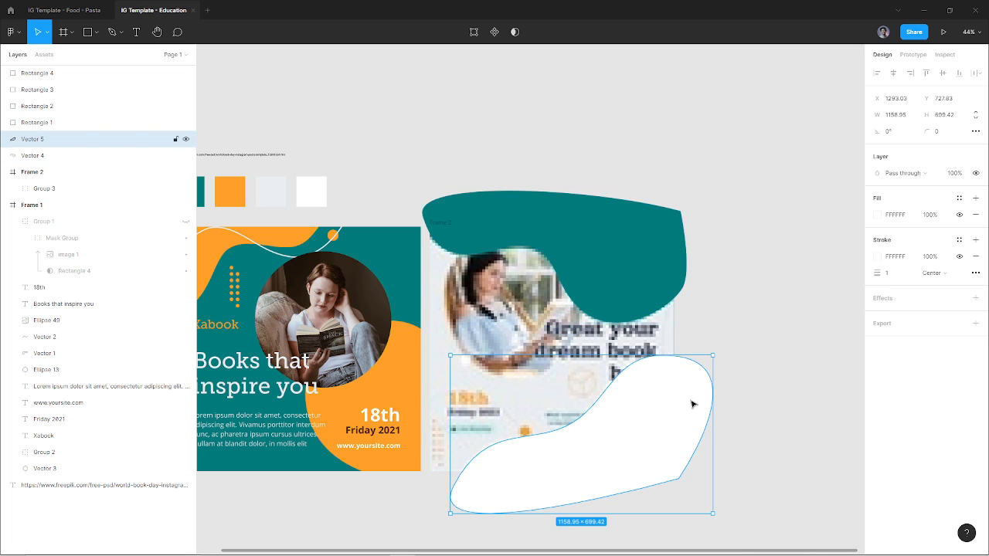
{"action": "left_click", "coordinate": [974, 255]}
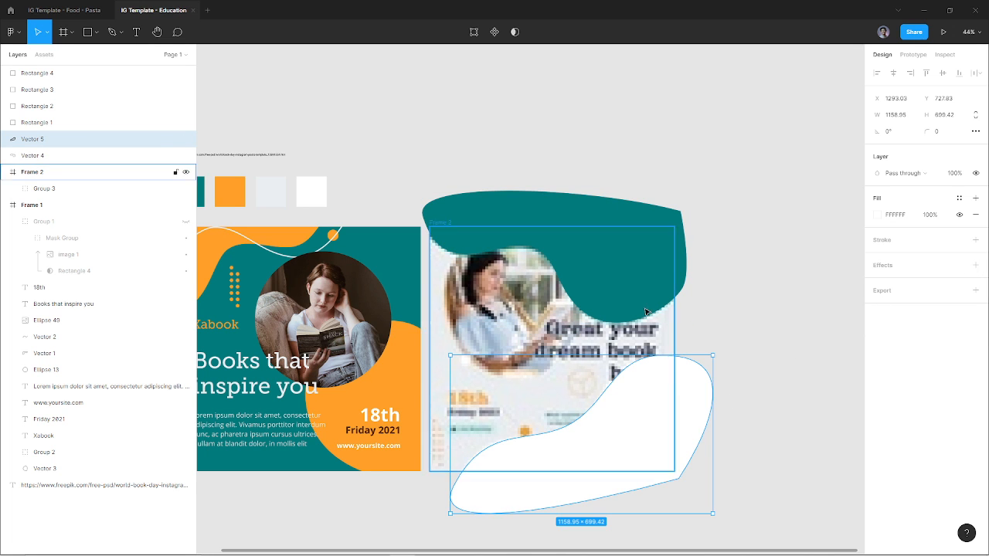
Step: Move Vector 4 and Vector 5 into Frame 2, placing them above Group 3
{"action": "left_click", "coordinate": [155, 171]}
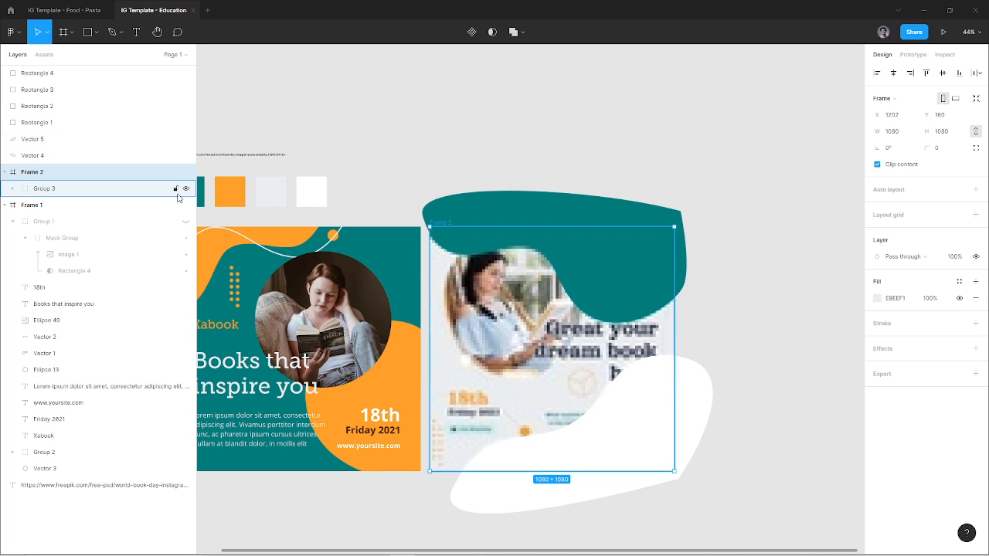
{"action": "left_click", "coordinate": [99, 155]}
{"action": "left_click", "coordinate": [93, 143], "text": "shift"}
{"action": "left_click_drag", "start_coordinate": [93, 146], "coordinate": [79, 182]}
Step: Toggle Group 3's visibility to check the shapes against the reference, and reorder Group 3 above both vectors in Frame 2
{"action": "left_click", "coordinate": [185, 188]}
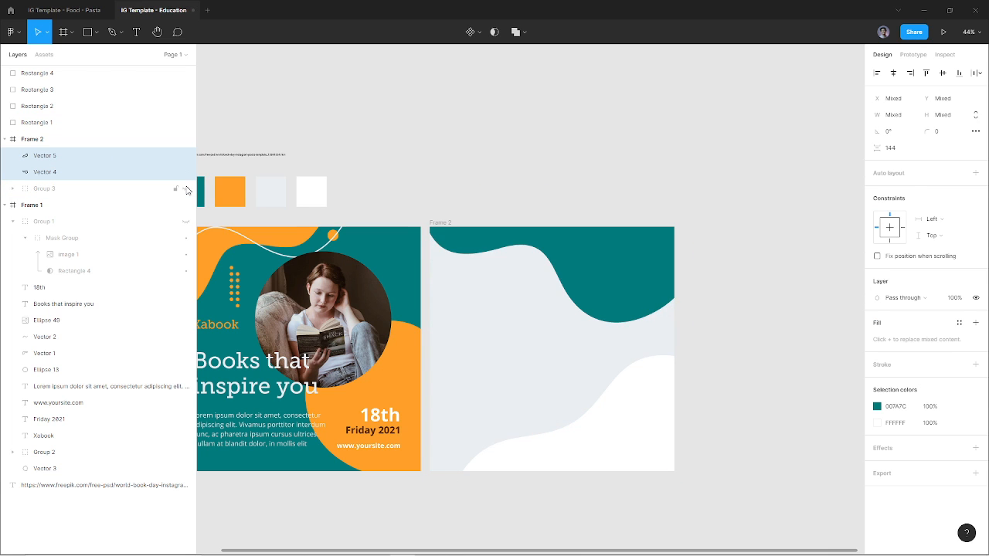
{"action": "left_click", "coordinate": [185, 188]}
{"action": "left_click", "coordinate": [186, 189]}
{"action": "left_click", "coordinate": [186, 189]}
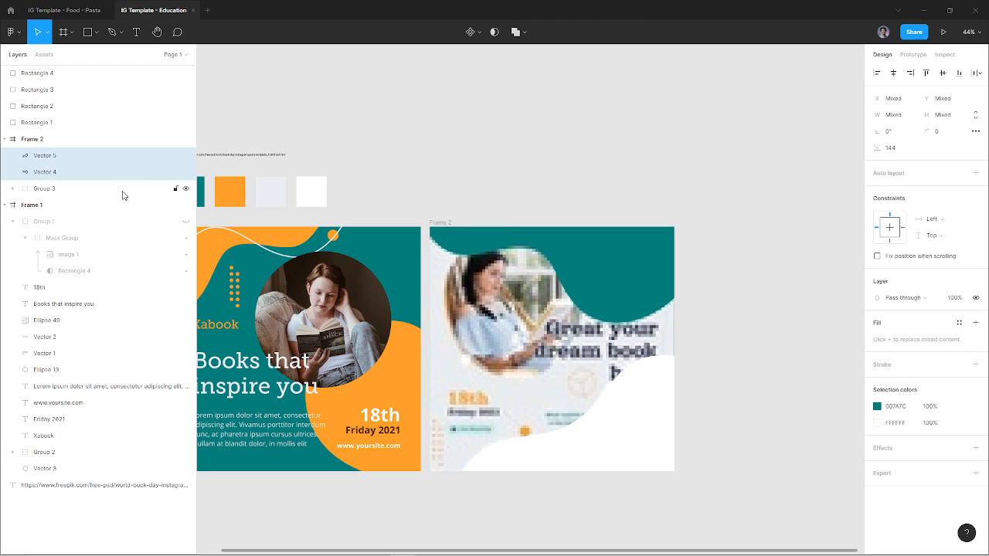
{"action": "left_click", "coordinate": [93, 191]}
{"action": "left_click_drag", "start_coordinate": [93, 191], "coordinate": [92, 156]}
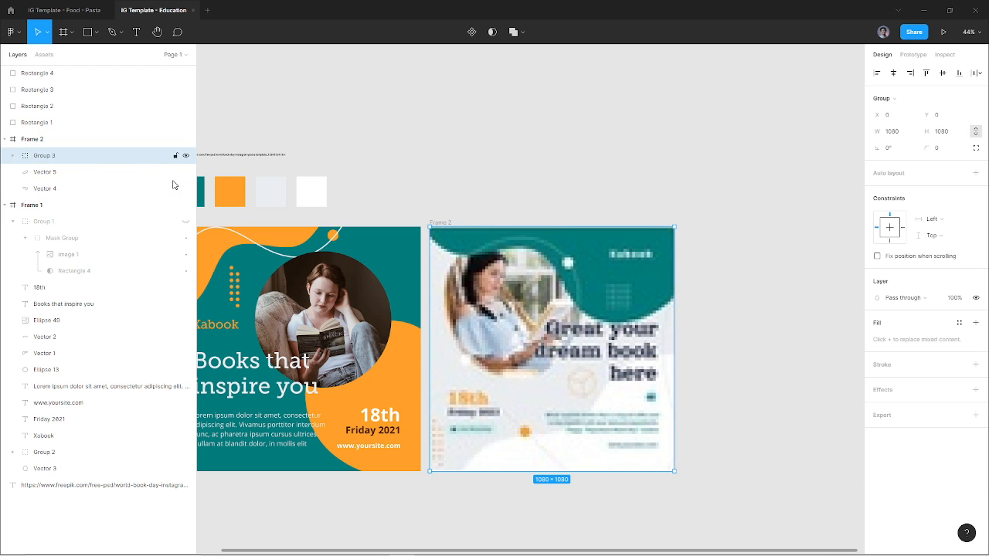
{"action": "left_click", "coordinate": [364, 419]}
{"action": "scroll", "coordinate": [364, 419], "scroll_direction": "up", "scroll_amount": 5}
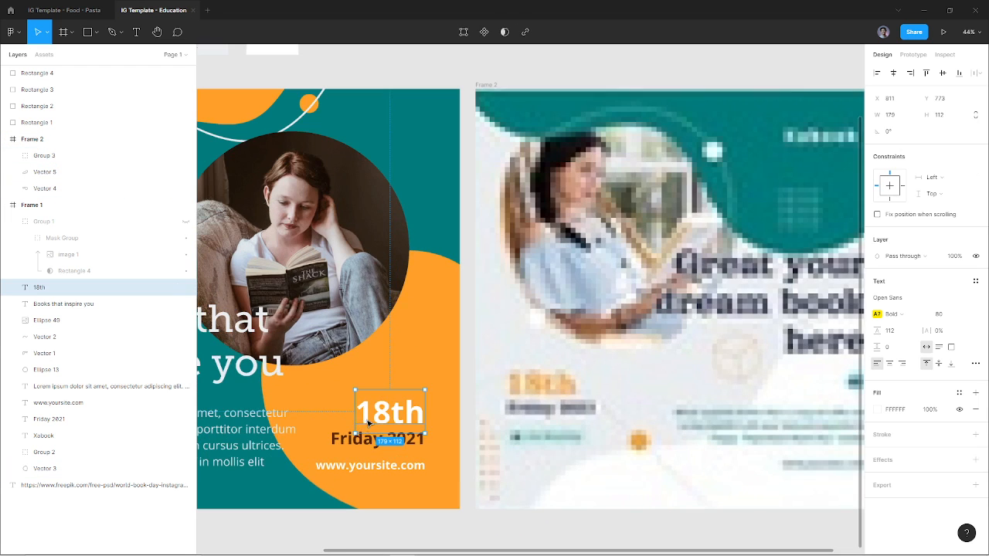
{"action": "left_click", "coordinate": [356, 437], "text": "shift"}
{"action": "left_click", "coordinate": [355, 466], "text": "shift"}
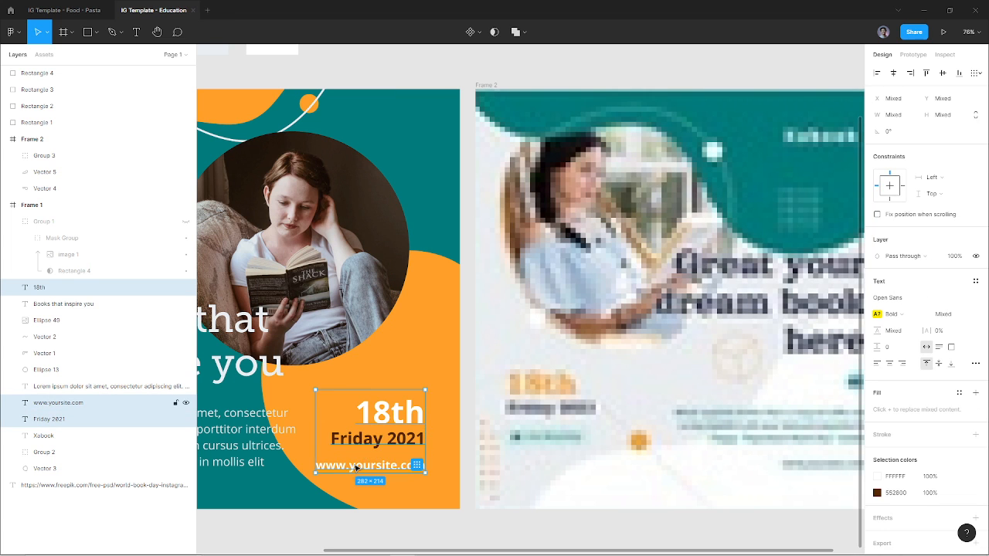
{"action": "left_click_drag", "start_coordinate": [374, 445], "coordinate": [614, 403]}
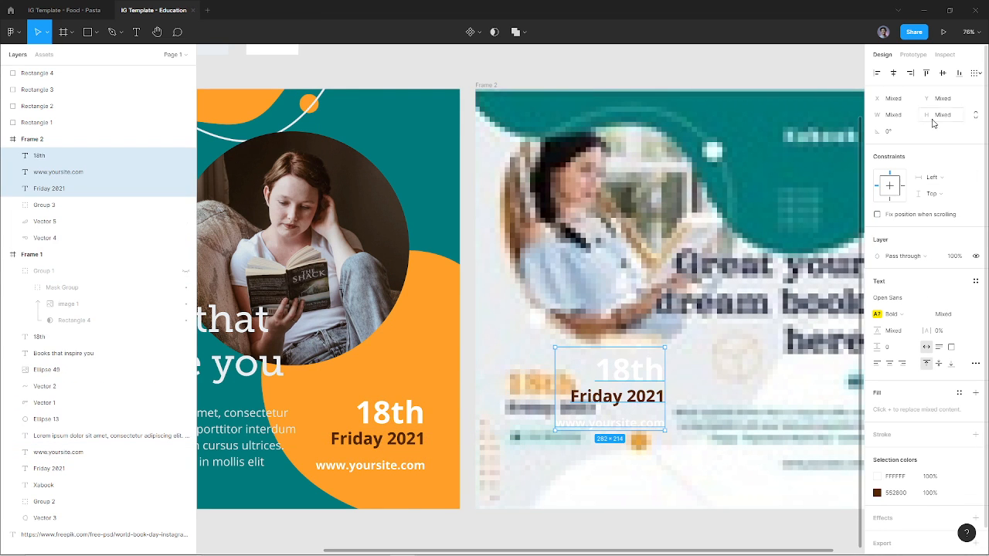
Step: Left-align the three copied texts with each other and position them over the reference date at X 82
{"action": "left_click", "coordinate": [884, 73]}
{"action": "scroll", "coordinate": [541, 347], "scroll_direction": "down", "scroll_amount": 3}
{"action": "scroll", "coordinate": [541, 347], "scroll_direction": "right", "scroll_amount": 3}
{"action": "left_click_drag", "start_coordinate": [538, 344], "coordinate": [489, 356]}
Step: Recolor the "18th" text in Frame 2 with the orange sampled from Frame 1
{"action": "left_click", "coordinate": [493, 330]}
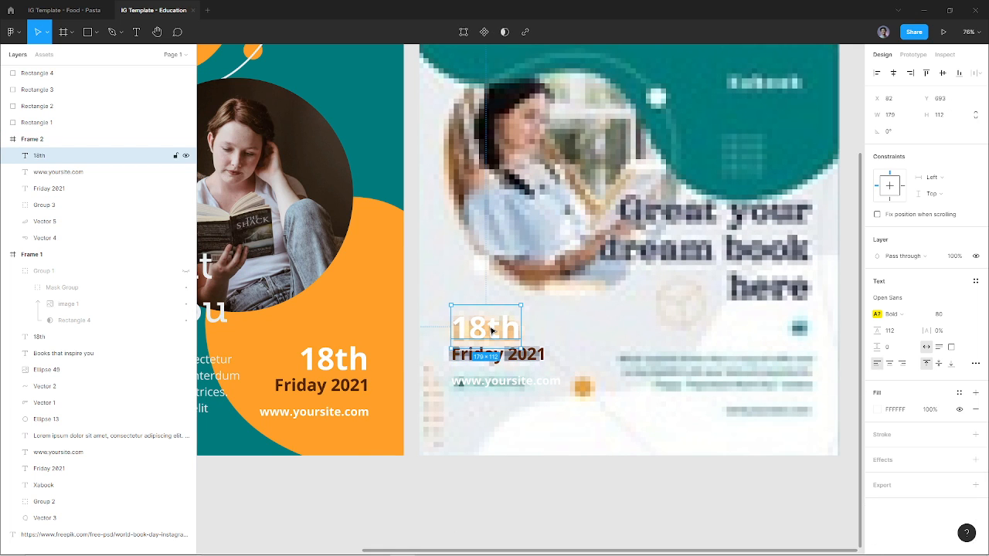
{"action": "key", "text": "i"}
{"action": "left_click", "coordinate": [375, 311]}
{"action": "left_click", "coordinate": [487, 382]}
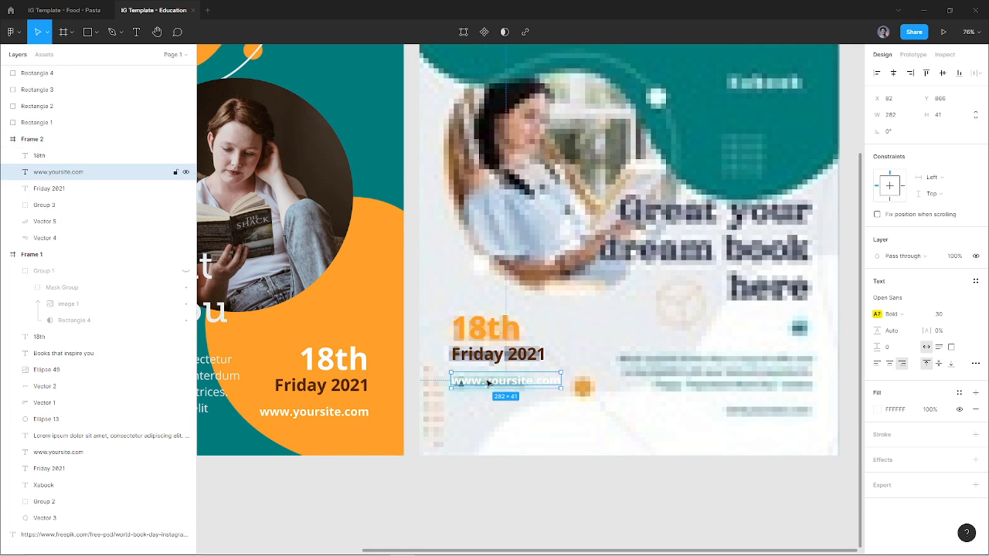
{"action": "key", "text": "i"}
{"action": "left_click", "coordinate": [697, 119]}
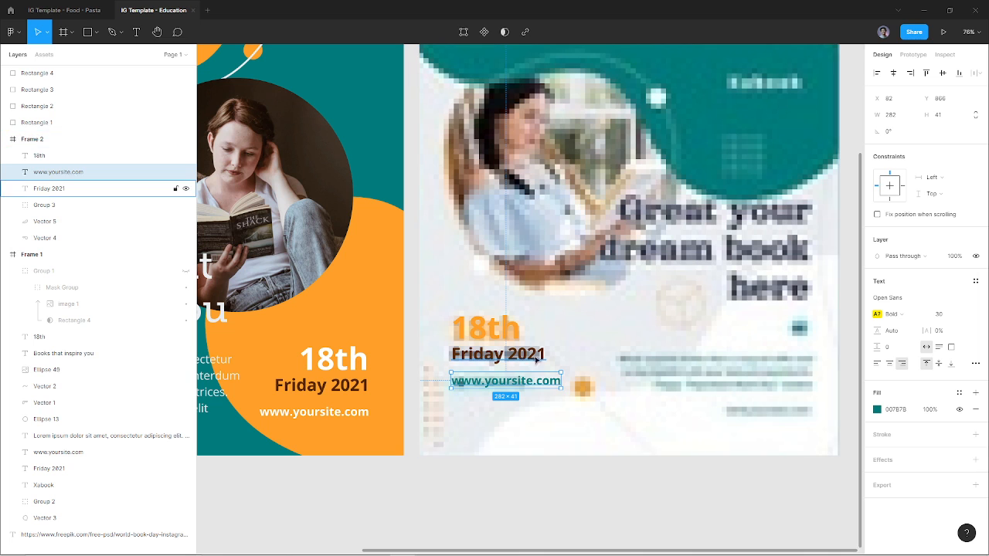
{"action": "left_click_drag", "start_coordinate": [523, 384], "coordinate": [772, 414]}
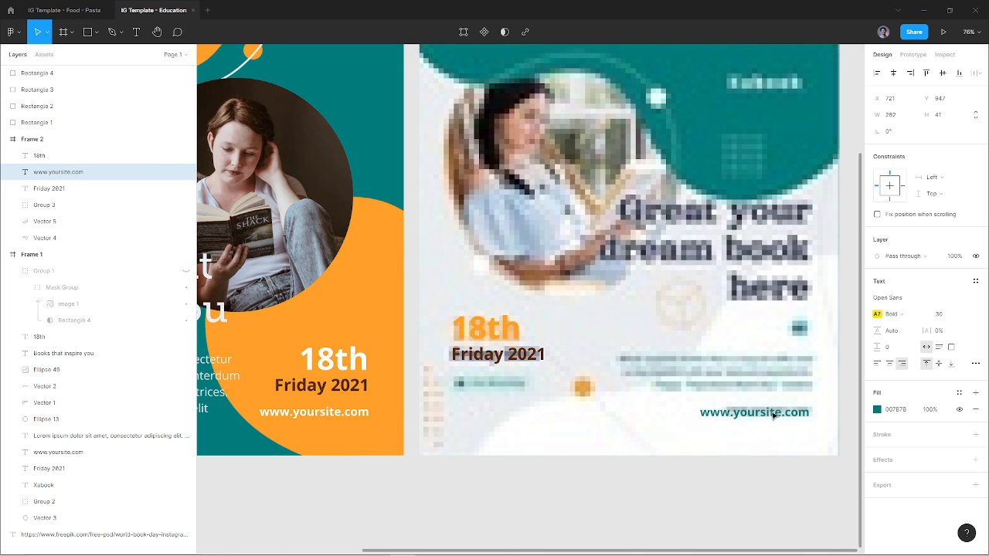
Step: Duplicate the Lorem ipsum paragraph from Frame 1 into Frame 2 and right-align its text
{"action": "left_click", "coordinate": [226, 378]}
{"action": "left_click_drag", "start_coordinate": [227, 379], "coordinate": [718, 338], "text": "alt"}
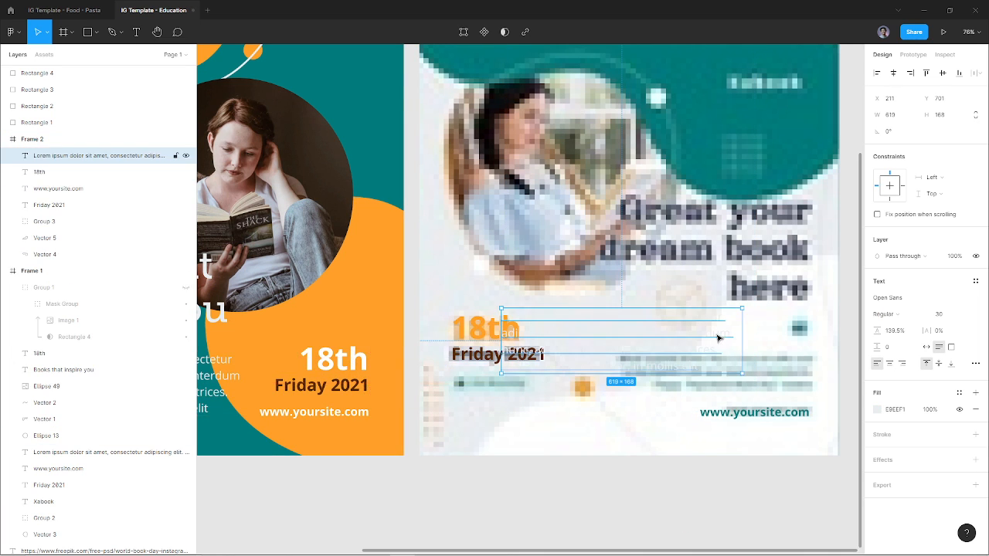
{"action": "left_click", "coordinate": [902, 364]}
Step: Recolor the copied paragraph with the reference's teal and move it to X 384, Y 747
{"action": "key", "text": "i"}
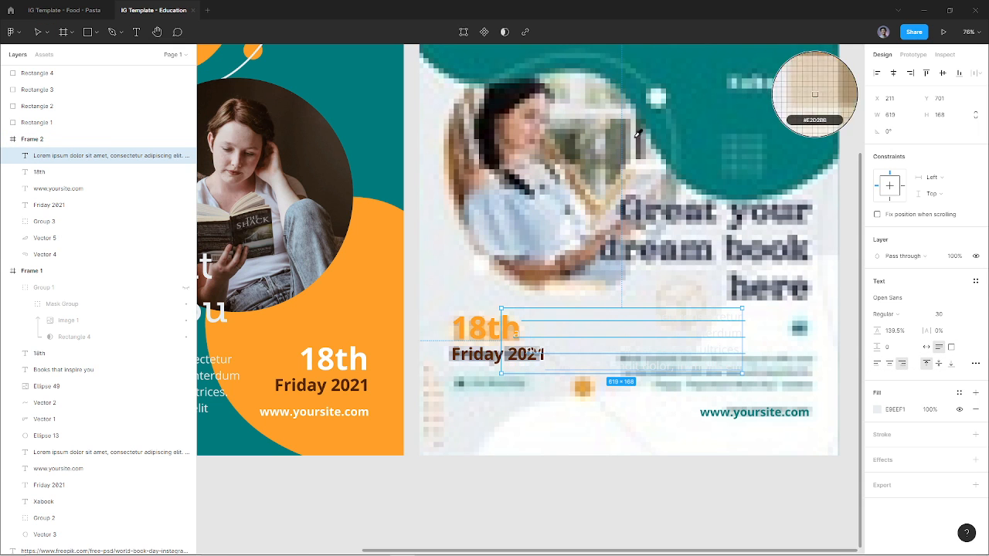
{"action": "left_click", "coordinate": [812, 91]}
{"action": "left_click_drag", "start_coordinate": [688, 342], "coordinate": [753, 360]}
Step: Duplicate the "Books that inspire you" headline into Frame 2 and color it 313540, sampled from the reference headline
{"action": "key", "text": "shift+1"}
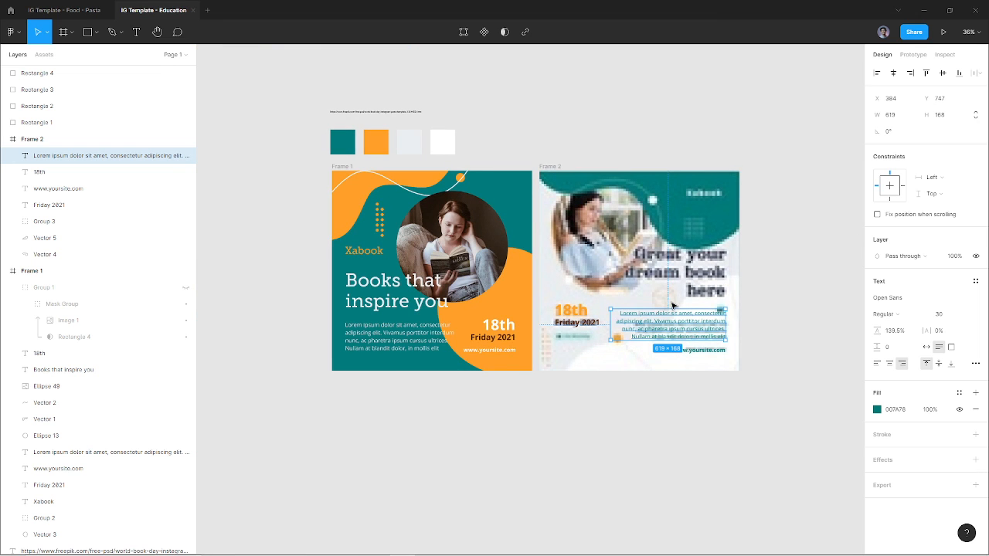
{"action": "left_click_drag", "start_coordinate": [672, 289], "coordinate": [609, 317]}
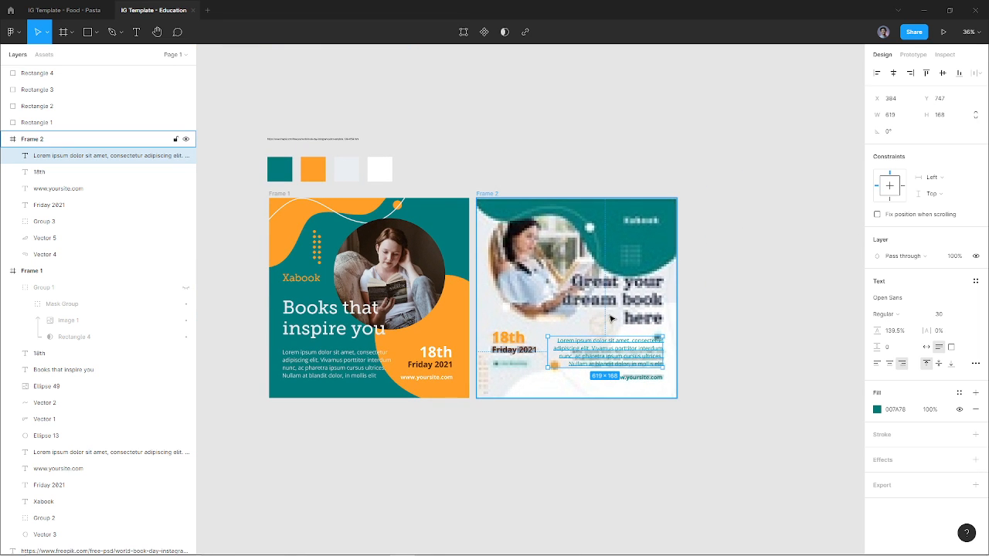
{"action": "left_click_drag", "start_coordinate": [303, 321], "coordinate": [573, 301]}
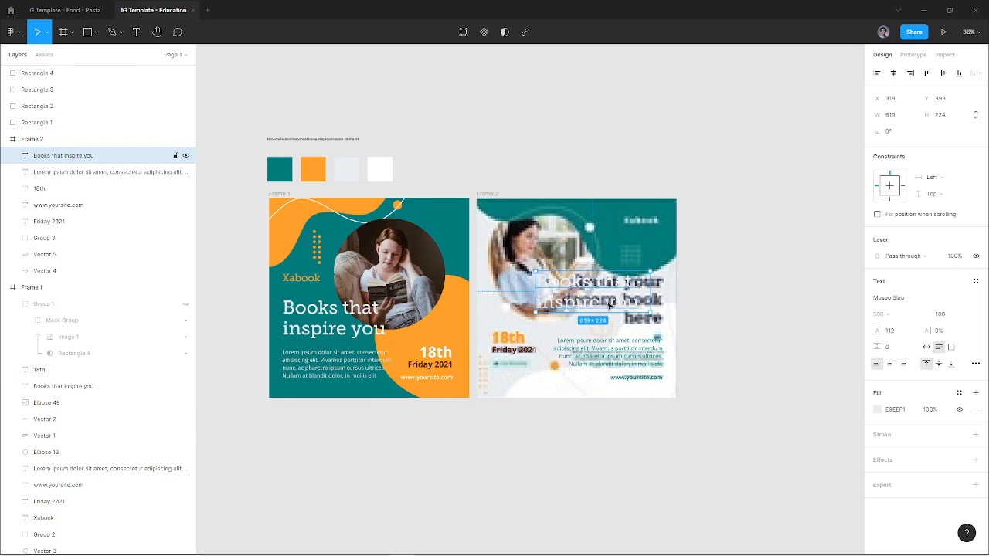
{"action": "scroll", "coordinate": [609, 306], "scroll_direction": "up", "scroll_amount": 5}
{"action": "key", "text": "i"}
{"action": "left_click", "coordinate": [771, 350]}
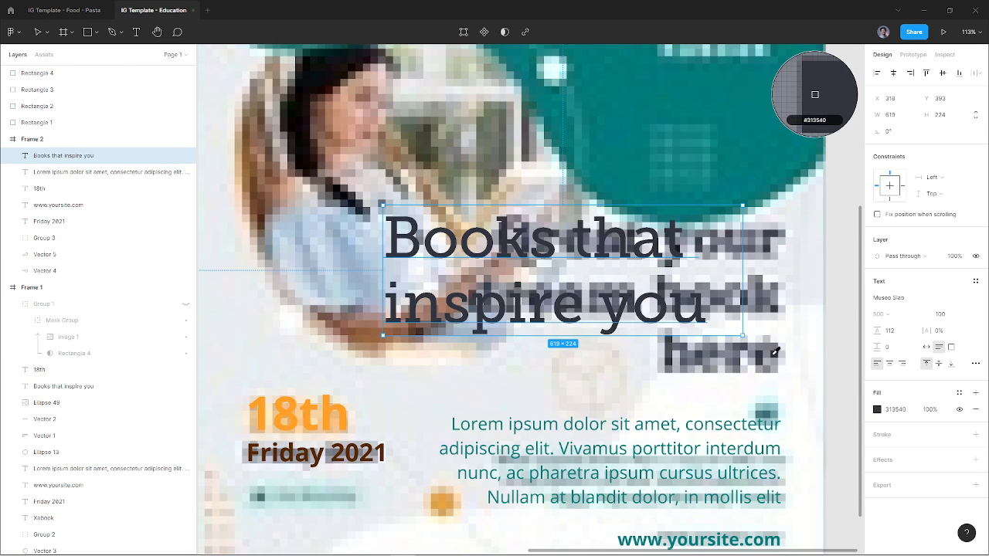
Step: Move the copied headline clear of the reference headline and replace its text with "Great your dream book here"
{"action": "scroll", "coordinate": [769, 350], "scroll_direction": "down", "scroll_amount": 3}
{"action": "left_click_drag", "start_coordinate": [670, 344], "coordinate": [624, 408]}
{"action": "double_click", "coordinate": [634, 377]}
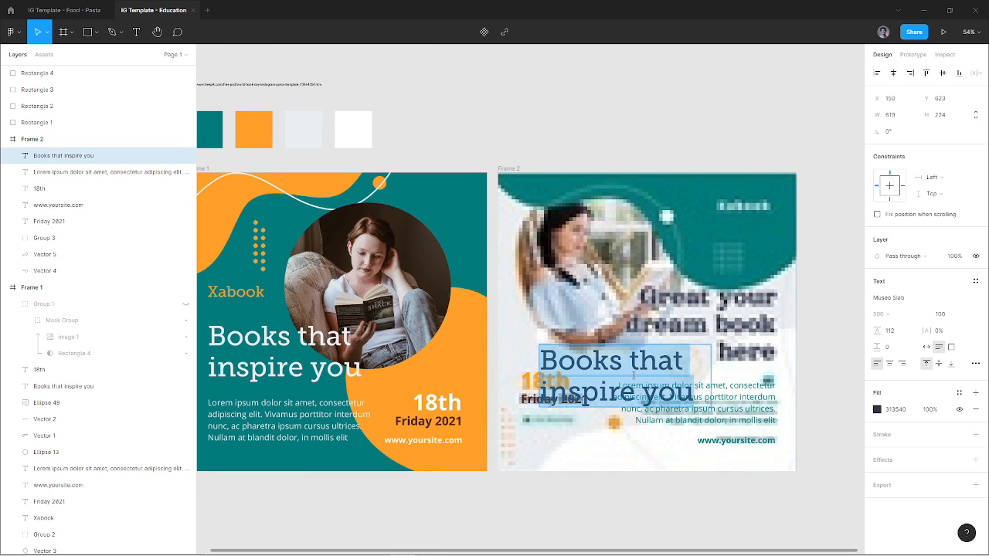
{"action": "type", "text": "Great your d"}
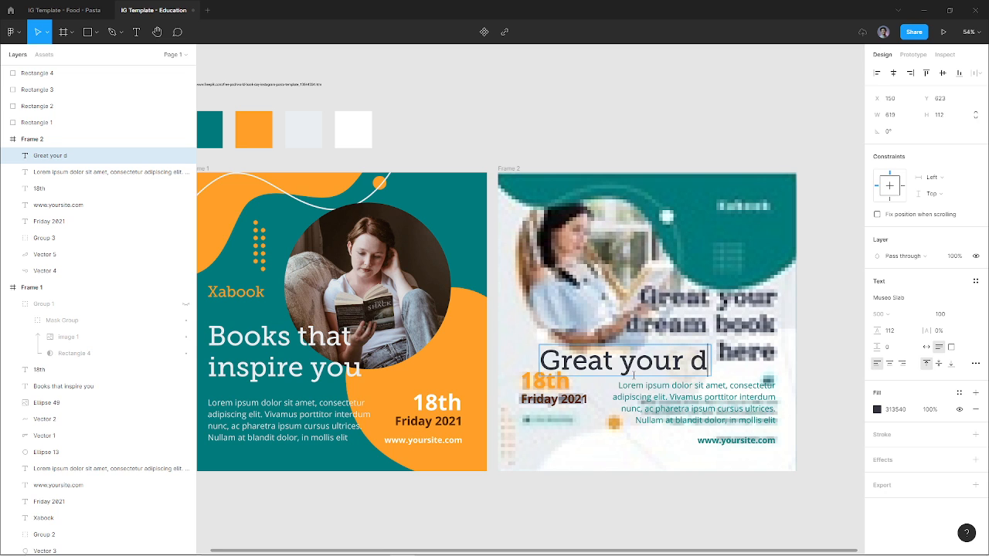
{"action": "type", "text": "ream book here"}
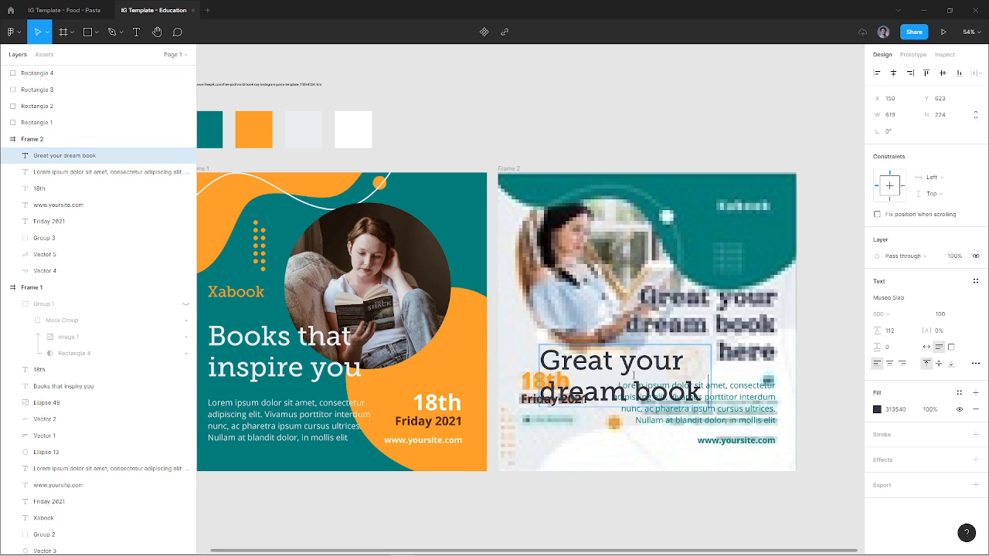
{"action": "key", "text": "Escape"}
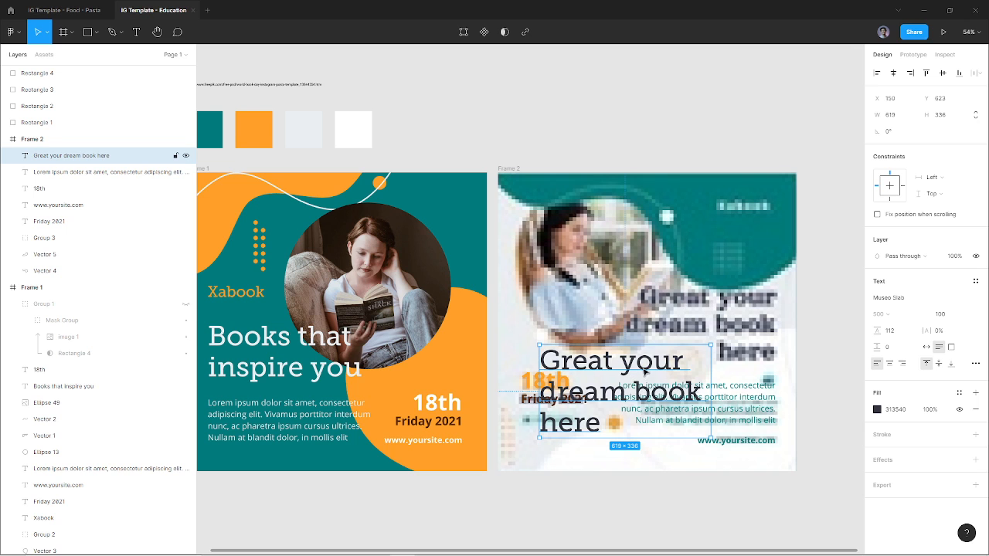
Step: Right-align the "Great your dream book here" text and position the headline over the reference headline
{"action": "left_click_drag", "start_coordinate": [642, 373], "coordinate": [660, 345]}
{"action": "left_click", "coordinate": [902, 363]}
{"action": "left_click_drag", "start_coordinate": [660, 393], "coordinate": [727, 324]}
Step: Draw a 651 × 651 circle at X 43, Y 26 in Frame 2 over the reference's round photo
{"action": "key", "text": "o"}
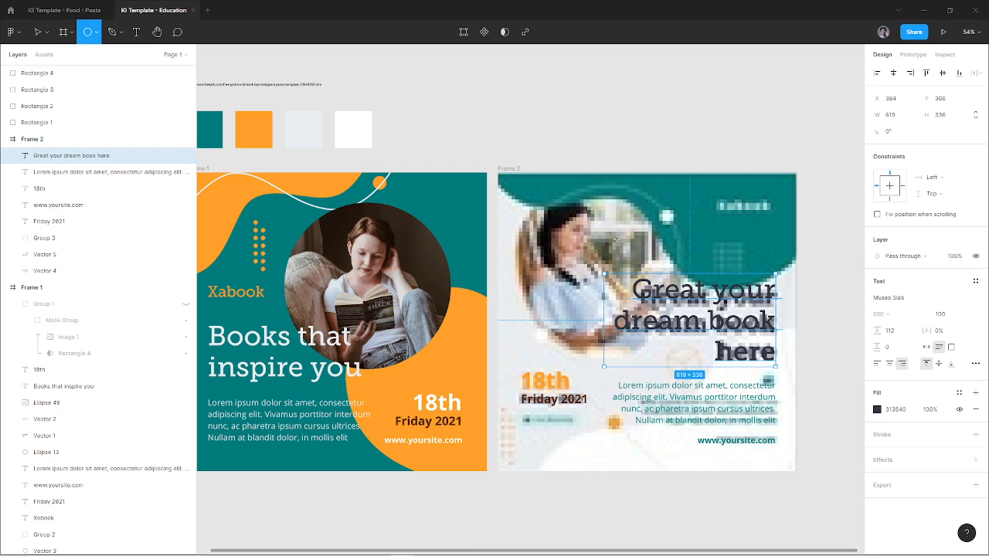
{"action": "left_click_drag", "start_coordinate": [521, 191], "coordinate": [690, 359]}
{"action": "left_click_drag", "start_coordinate": [618, 302], "coordinate": [608, 292]}
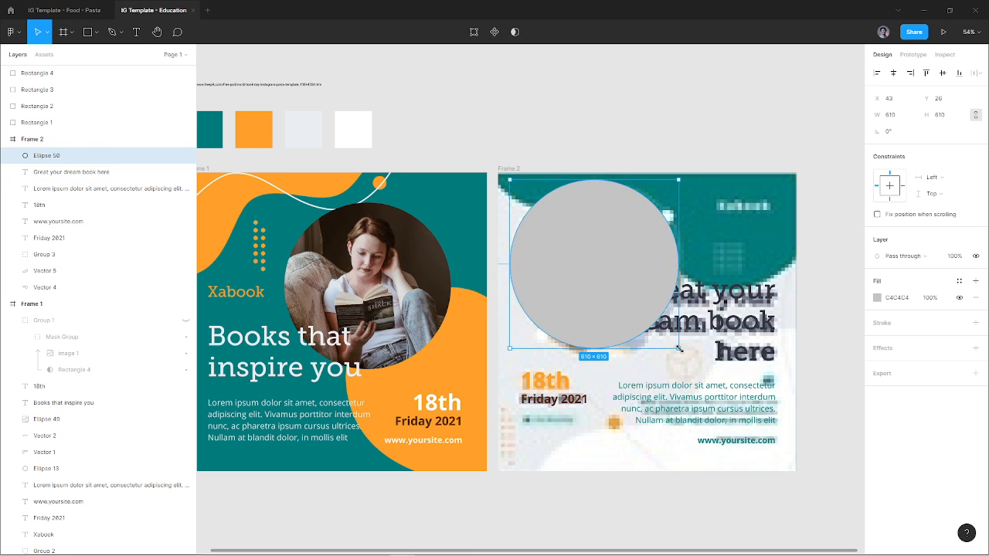
{"action": "left_click_drag", "start_coordinate": [678, 348], "coordinate": [689, 358]}
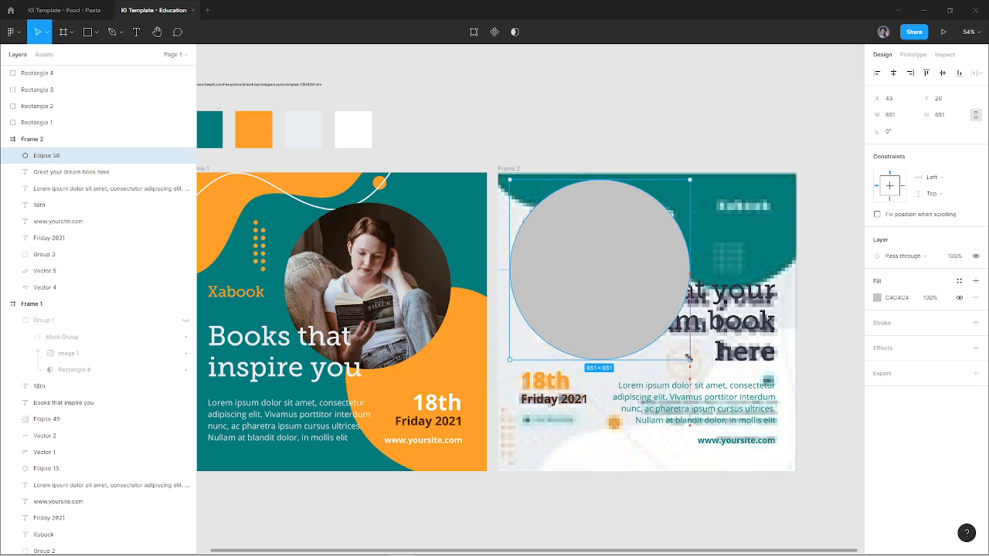
Step: Duplicate Frame 1's orange dot grid and small orange circle into Frame 2, placing them over their reference counterparts
{"action": "left_click", "coordinate": [259, 249]}
{"action": "left_click_drag", "start_coordinate": [473, 385], "coordinate": [508, 438]}
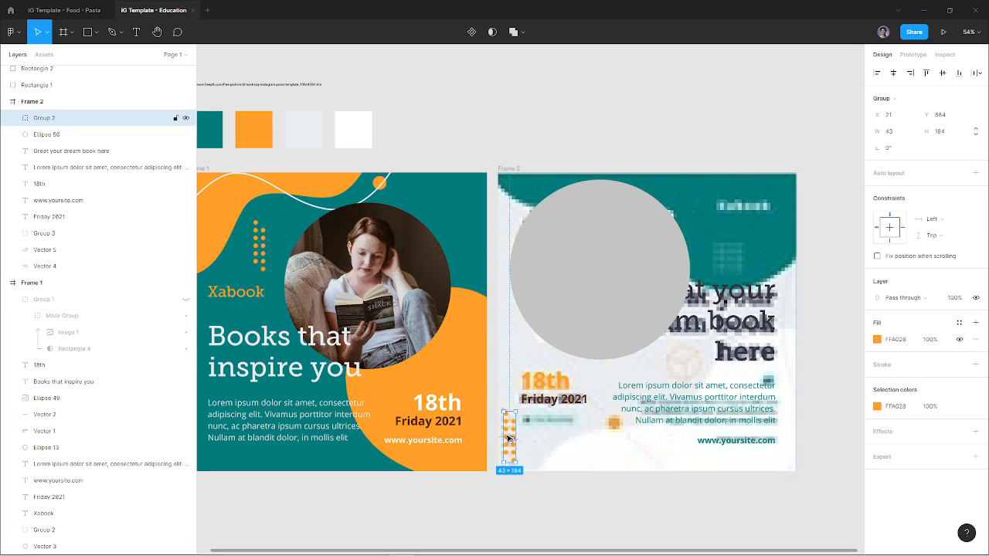
{"action": "left_click", "coordinate": [380, 181]}
{"action": "left_click_drag", "start_coordinate": [381, 184], "coordinate": [613, 419]}
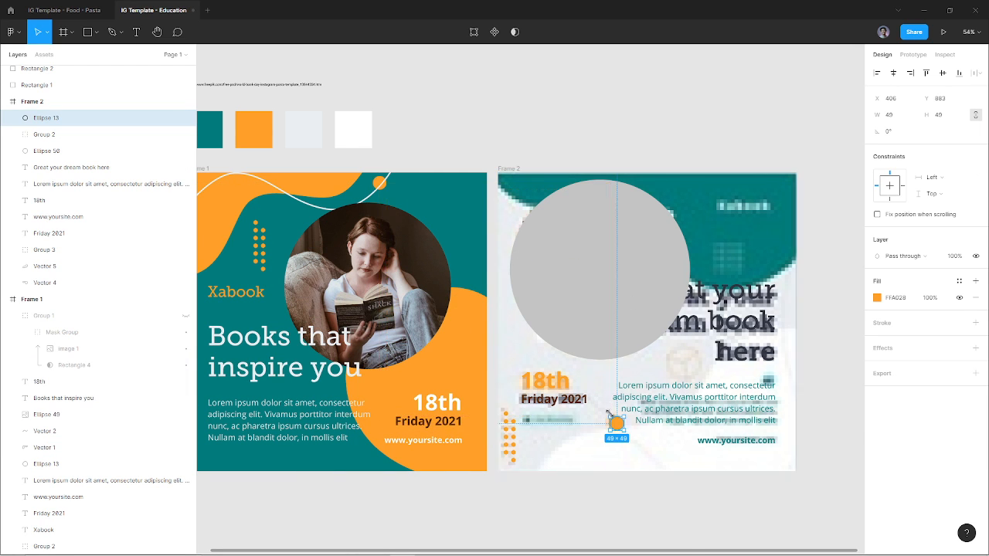
Step: Select the large circle, switch to Unsplash in the browser and open the photo of a woman in a white shirt holding a book
{"action": "left_click", "coordinate": [588, 323]}
{"action": "key", "text": "alt+Tab"}
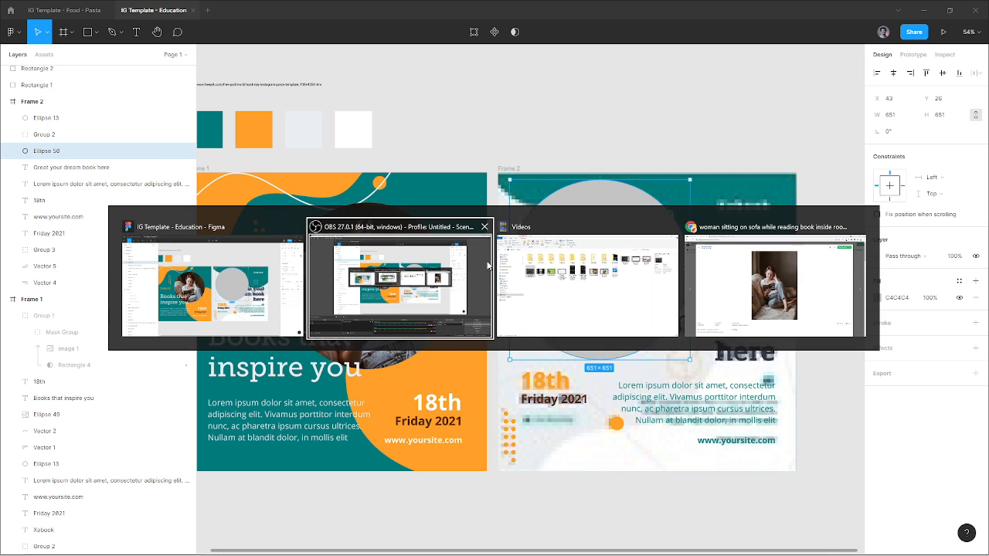
{"action": "left_click", "coordinate": [794, 280]}
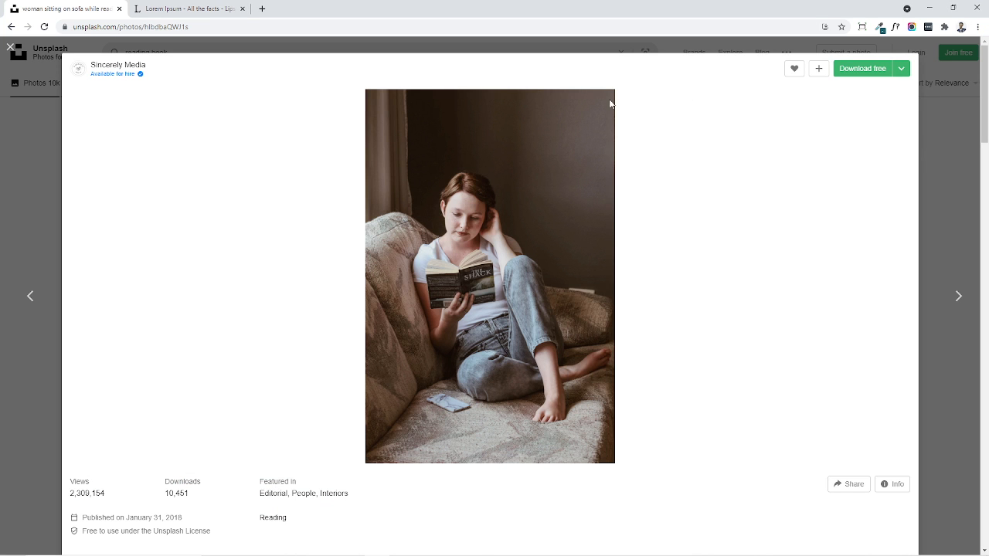
{"action": "left_click", "coordinate": [15, 51]}
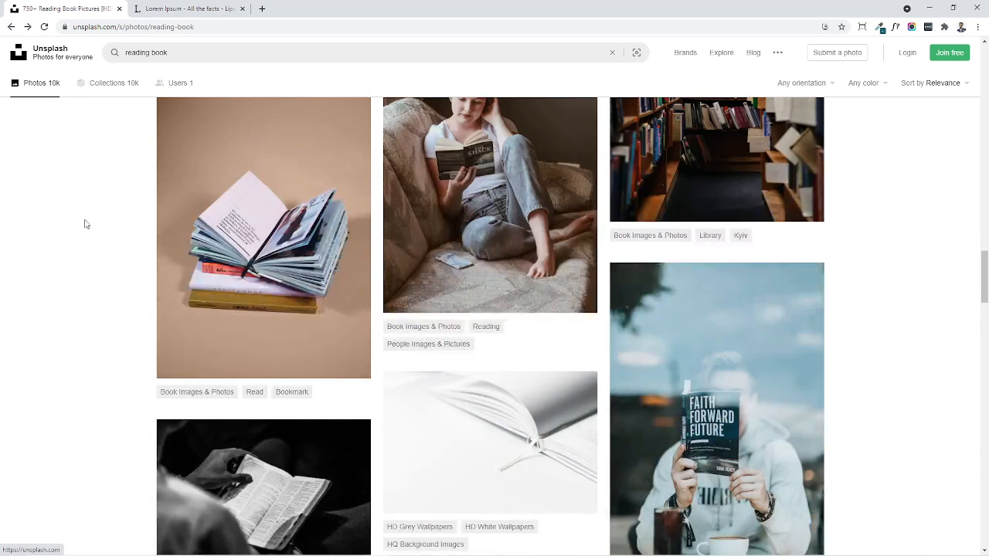
{"action": "scroll", "coordinate": [85, 232], "scroll_direction": "down", "scroll_amount": 5}
{"action": "scroll", "coordinate": [85, 248], "scroll_direction": "down", "scroll_amount": 5}
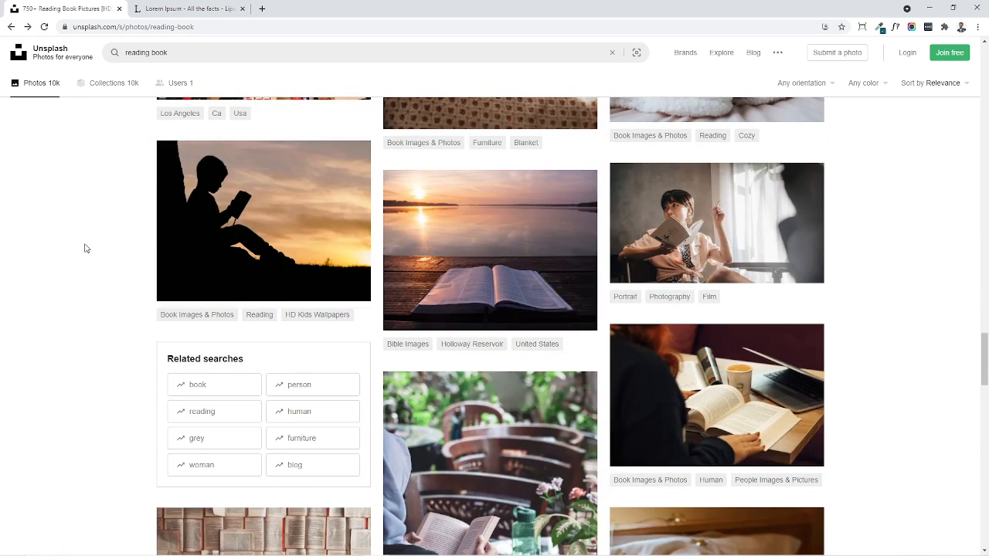
{"action": "left_click", "coordinate": [680, 228]}
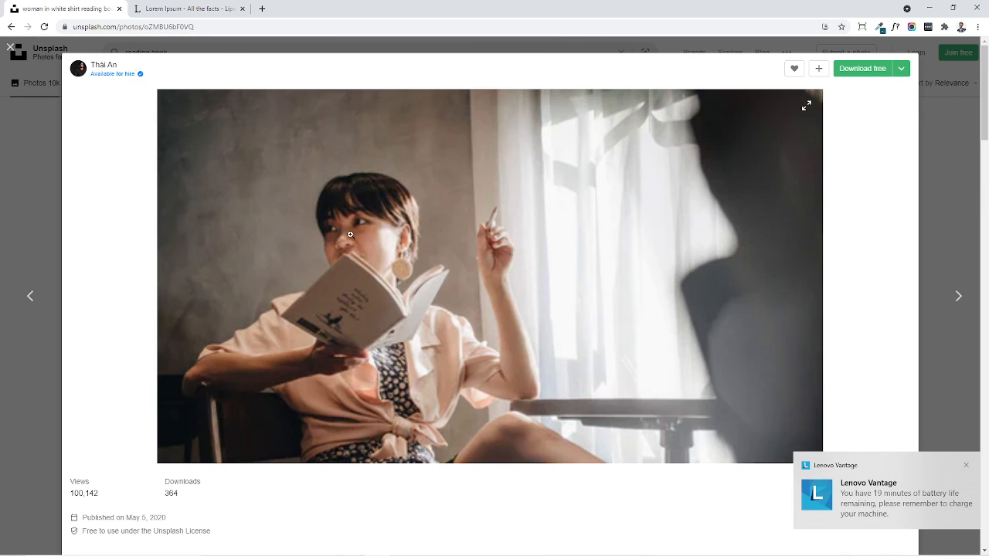
{"action": "left_click", "coordinate": [966, 465]}
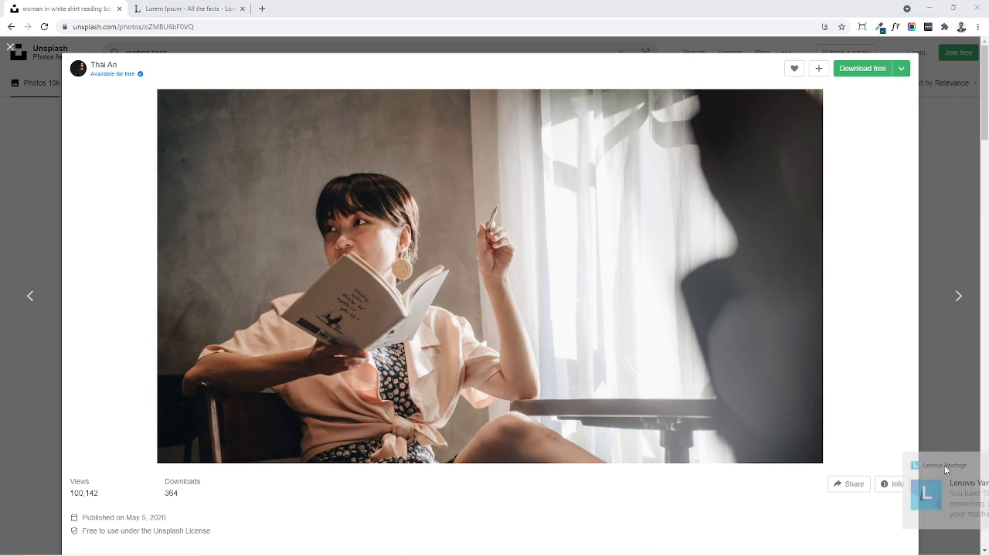
Step: Copy the opened photo and paste it into Figma as the fill of Frame 2's large circle
{"action": "right_click", "coordinate": [467, 306]}
{"action": "left_click", "coordinate": [499, 342]}
{"action": "key", "text": "alt+Tab"}
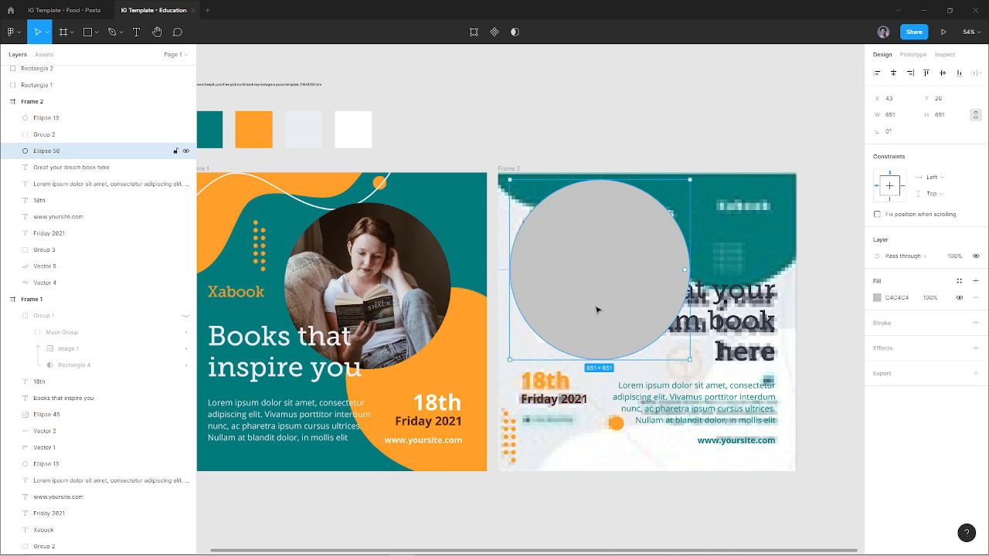
{"action": "key", "text": "ctrl+v"}
Step: Set the circle's image fill to Crop, then enlarge and reposition the photo so the woman sits centrally in the circle
{"action": "double_click", "coordinate": [598, 309]}
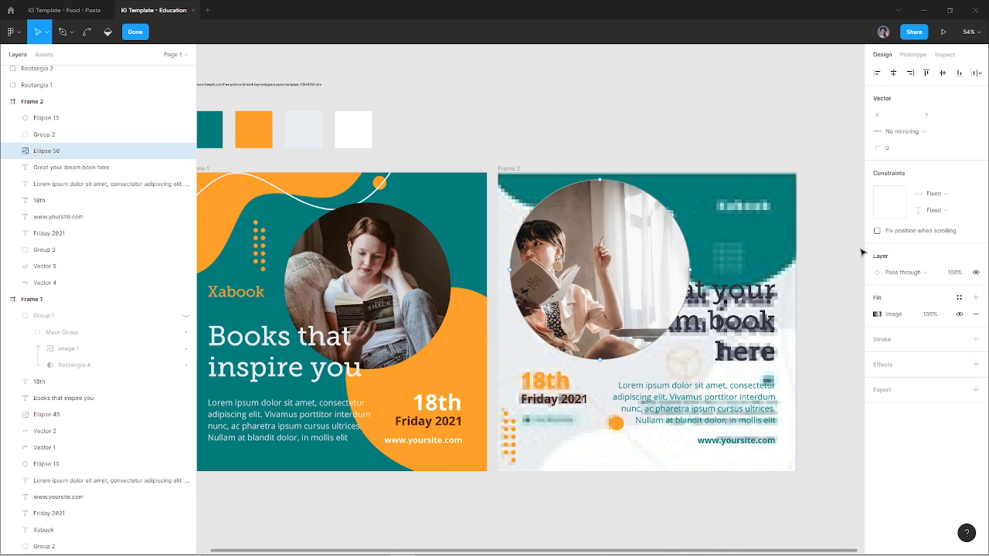
{"action": "left_click", "coordinate": [877, 314]}
{"action": "left_click", "coordinate": [761, 331]}
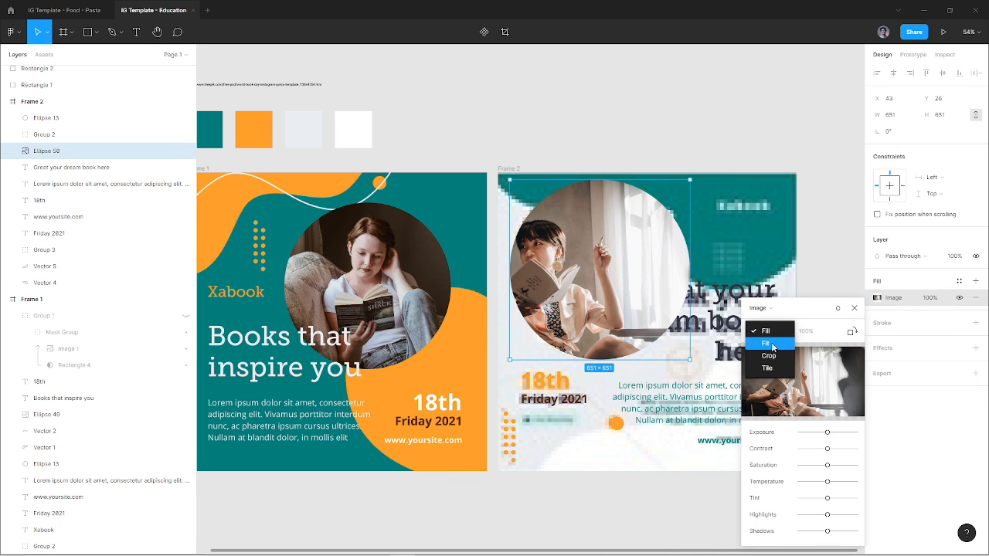
{"action": "left_click", "coordinate": [771, 359]}
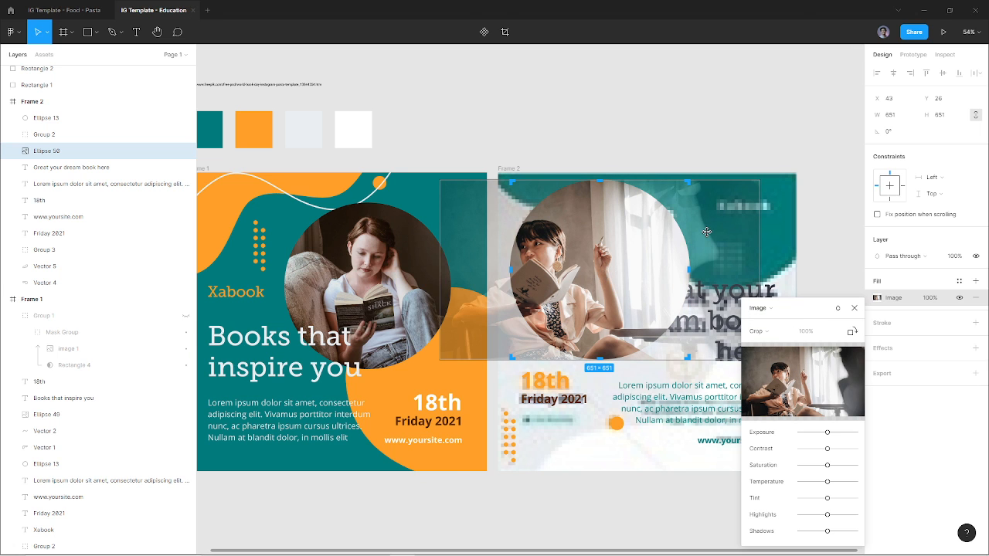
{"action": "scroll", "coordinate": [695, 235], "scroll_direction": "right", "scroll_amount": 4}
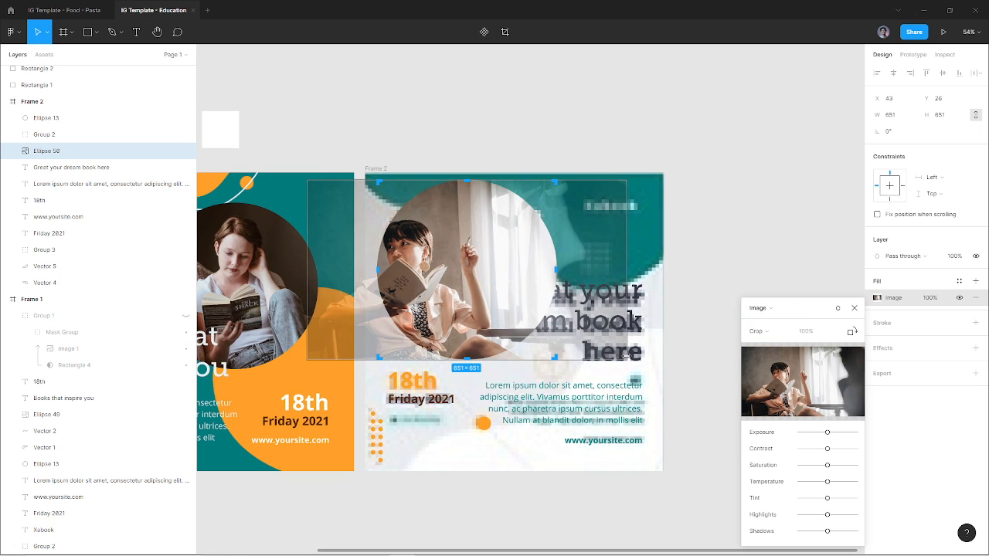
{"action": "left_click_drag", "start_coordinate": [625, 362], "coordinate": [679, 423]}
{"action": "left_click_drag", "start_coordinate": [435, 390], "coordinate": [438, 357]}
{"action": "left_click_drag", "start_coordinate": [313, 392], "coordinate": [340, 374]}
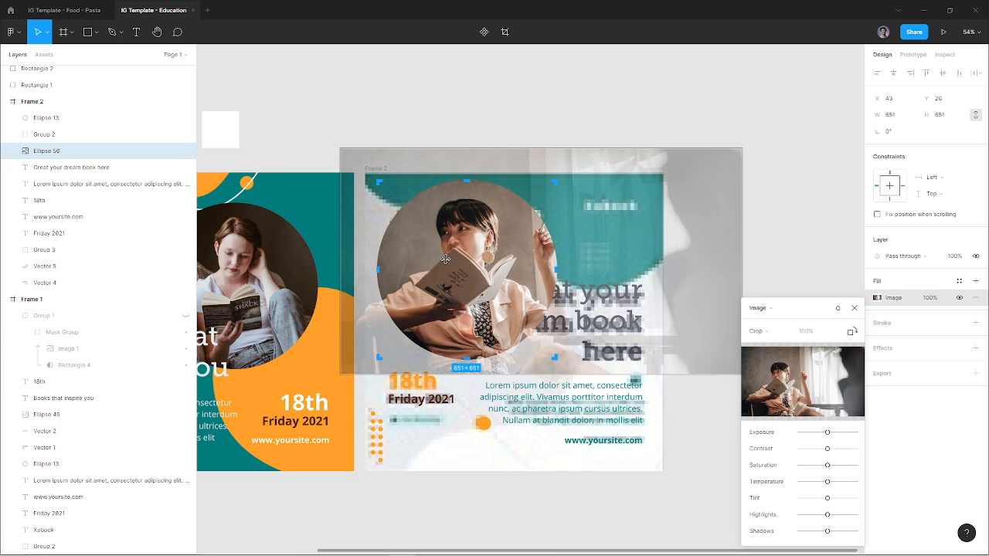
{"action": "left_click", "coordinate": [521, 92]}
Step: Duplicate the "Xabook" text into Frame 2 at X 797, Y 79 and color it white (FFFFFF) from the white swatch
{"action": "left_click_drag", "start_coordinate": [478, 174], "coordinate": [644, 168]}
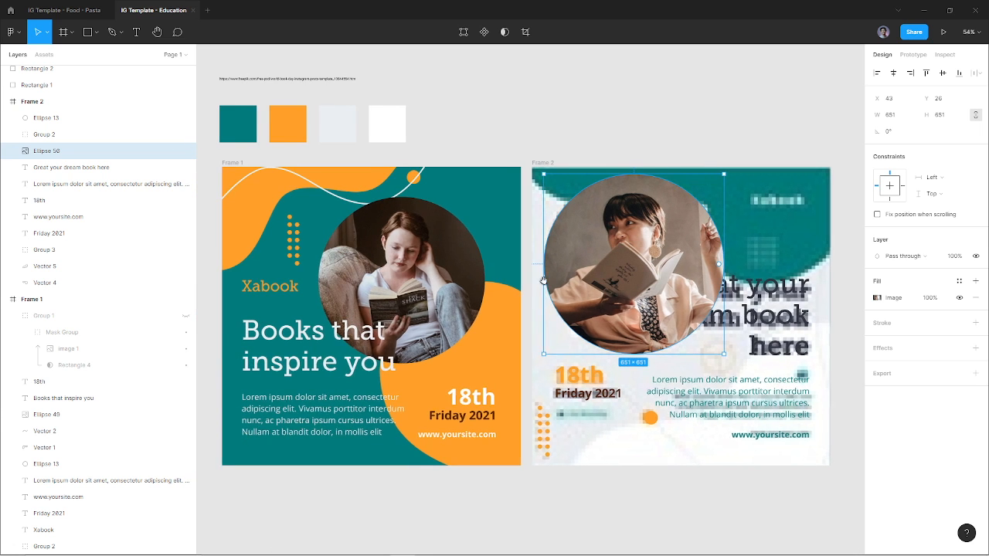
{"action": "left_click", "coordinate": [273, 289]}
{"action": "left_click_drag", "start_coordinate": [281, 289], "coordinate": [783, 200]}
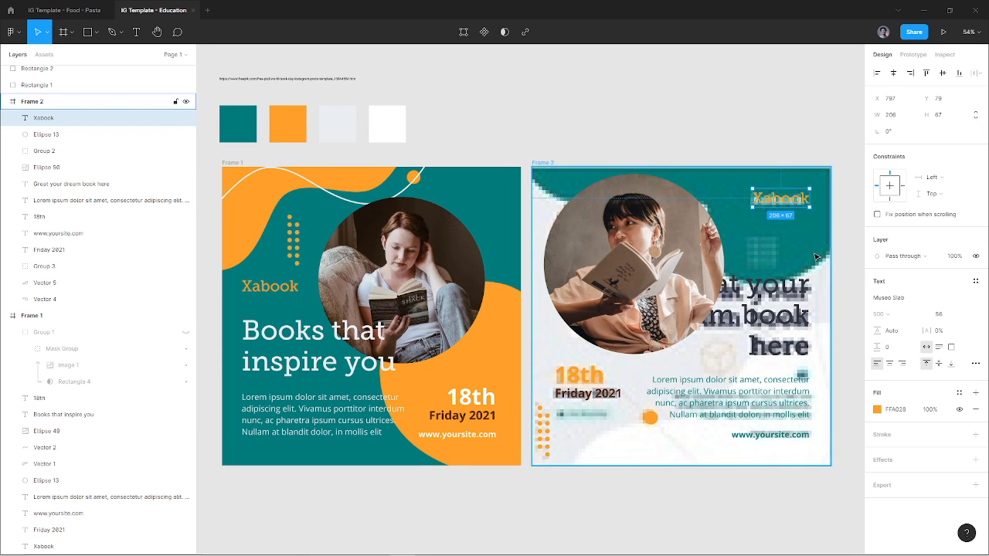
{"action": "key", "text": "i"}
{"action": "left_click", "coordinate": [386, 120]}
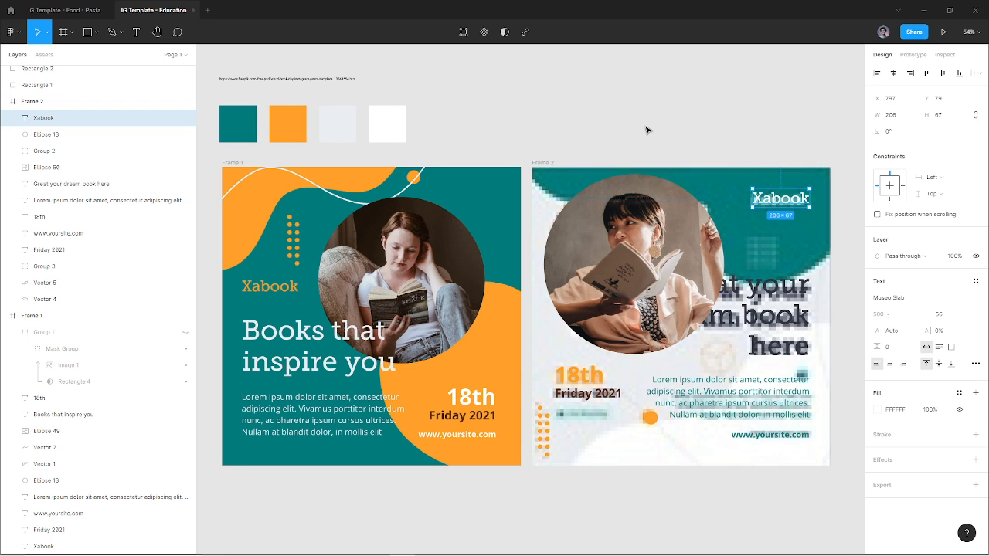
Step: Bring the "Great your dream book here" headline in Frame 2 to the front, above the circular photo
{"action": "scroll", "coordinate": [647, 128], "scroll_direction": "right", "scroll_amount": 3}
{"action": "left_click", "coordinate": [633, 256]}
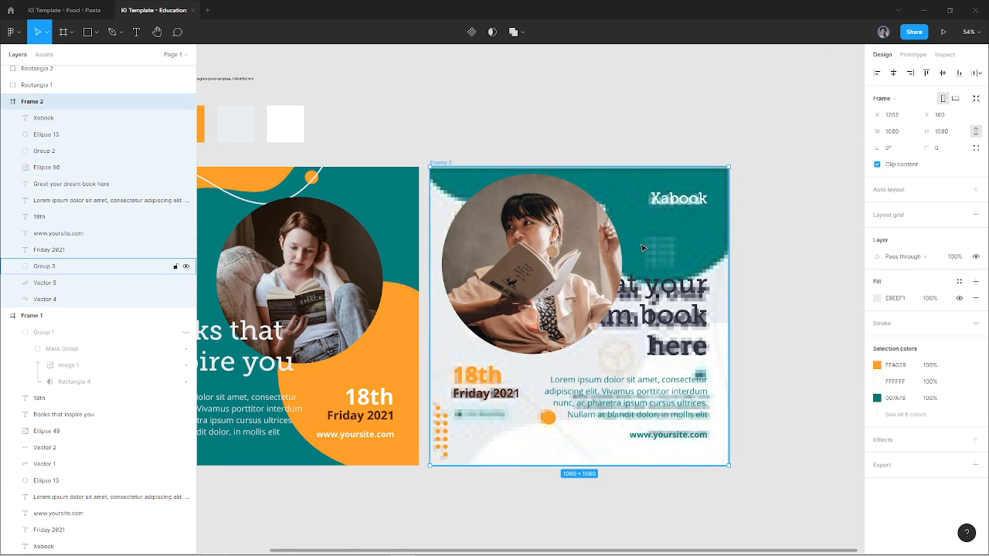
{"action": "left_click", "coordinate": [662, 315]}
{"action": "key", "text": "ctrl+shift+bracketright"}
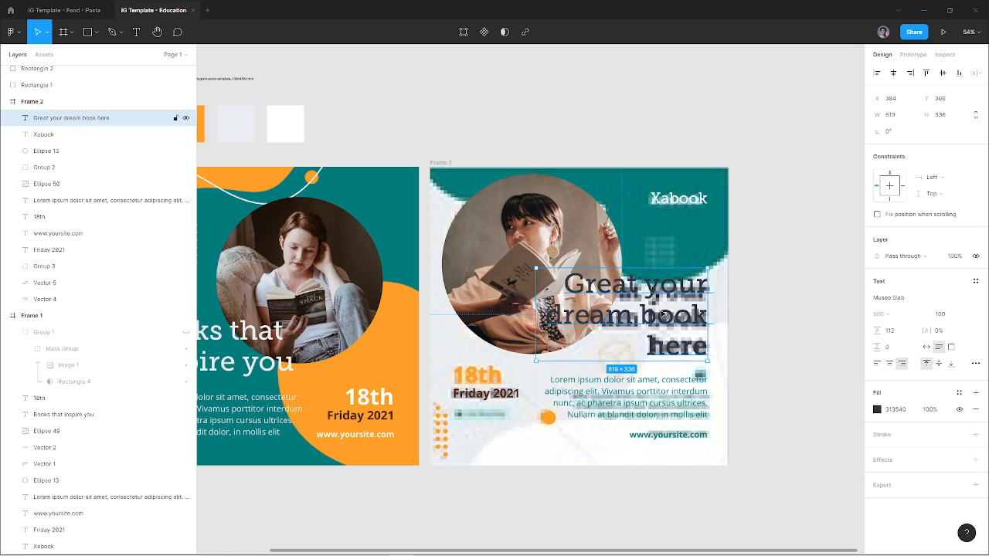
Step: Find the reference image's group by toggling layer visibility, hide Group 3 and move it to the top of Frame 2's layers
{"action": "left_click", "coordinate": [95, 170]}
{"action": "left_click", "coordinate": [186, 169]}
{"action": "left_click", "coordinate": [187, 169]}
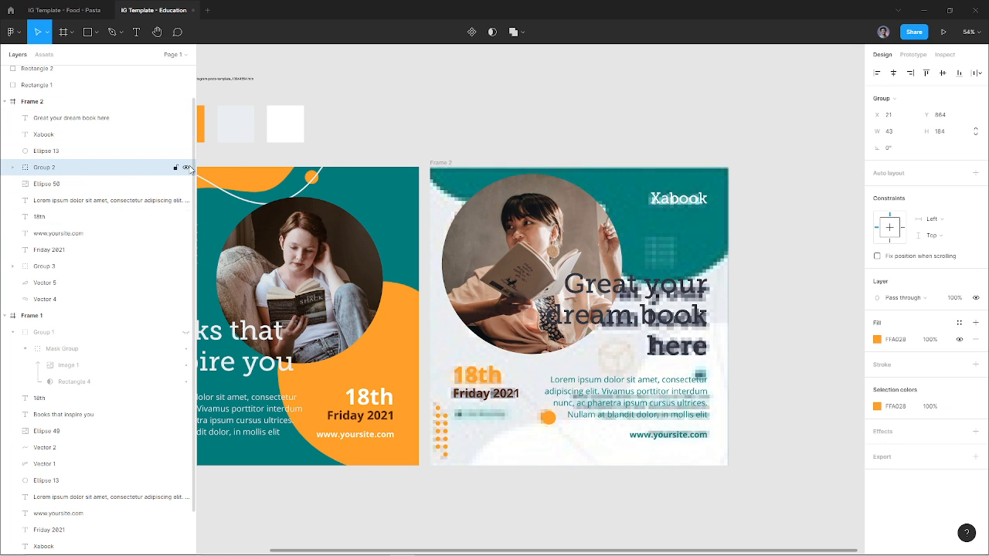
{"action": "left_click", "coordinate": [137, 275]}
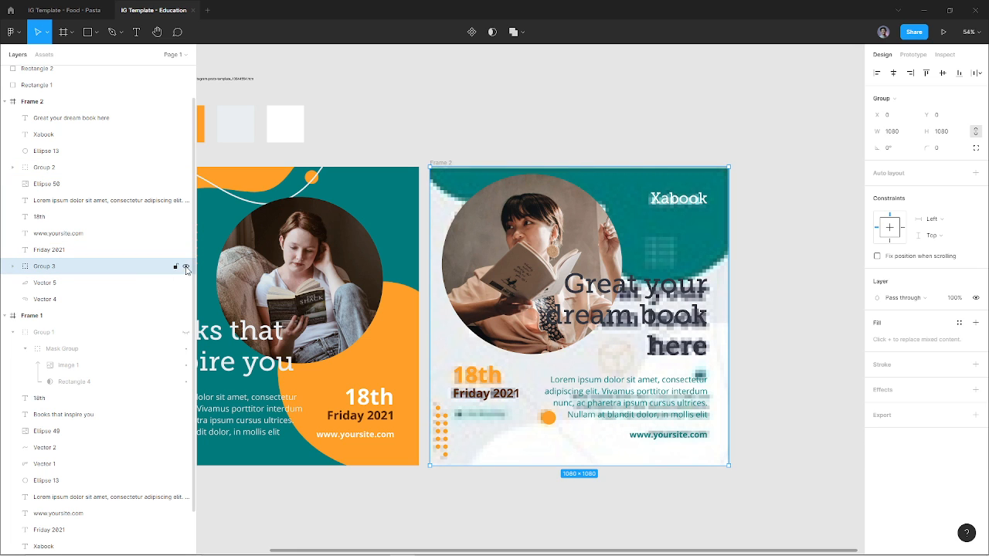
{"action": "left_click", "coordinate": [187, 268]}
{"action": "left_click", "coordinate": [186, 268]}
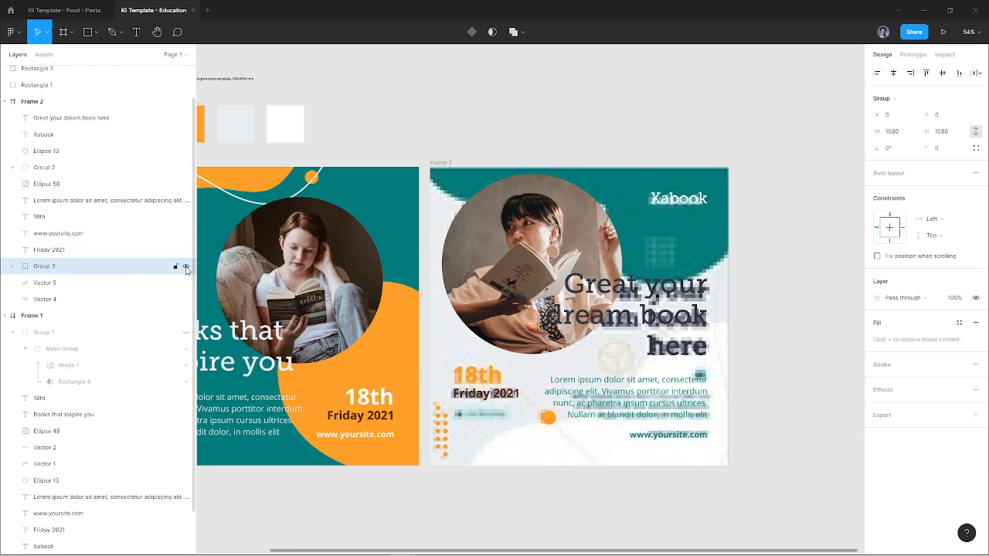
{"action": "left_click", "coordinate": [186, 268]}
{"action": "left_click", "coordinate": [186, 267]}
{"action": "left_click", "coordinate": [572, 218]}
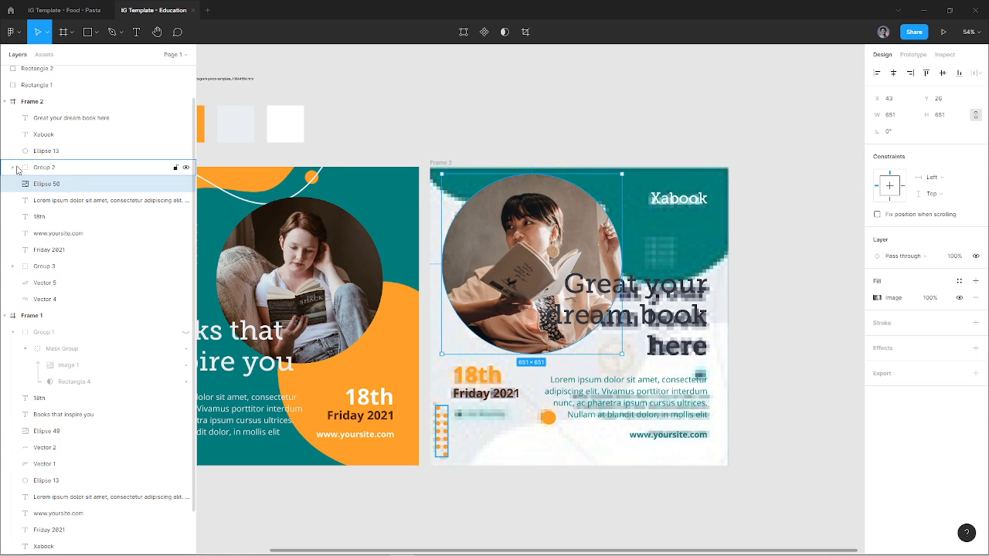
{"action": "left_click", "coordinate": [186, 268]}
{"action": "left_click_drag", "start_coordinate": [139, 267], "coordinate": [131, 118]}
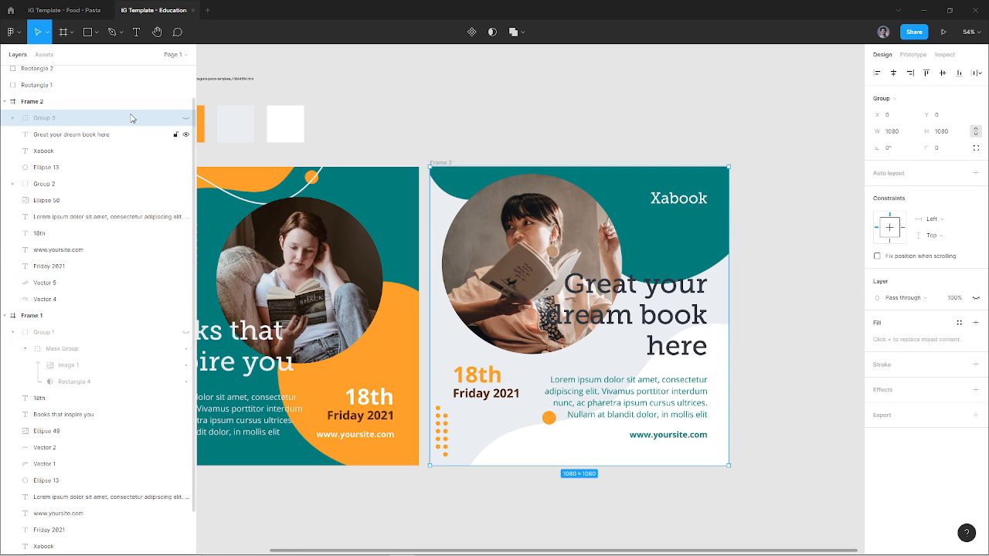
Step: Compare the recreated Frame 2 design with the reference by repeatedly showing and hiding Group 3
{"action": "left_click", "coordinate": [186, 119]}
{"action": "left_click", "coordinate": [185, 119]}
{"action": "left_click", "coordinate": [186, 119]}
{"action": "left_click", "coordinate": [186, 119]}
{"action": "left_click", "coordinate": [185, 119]}
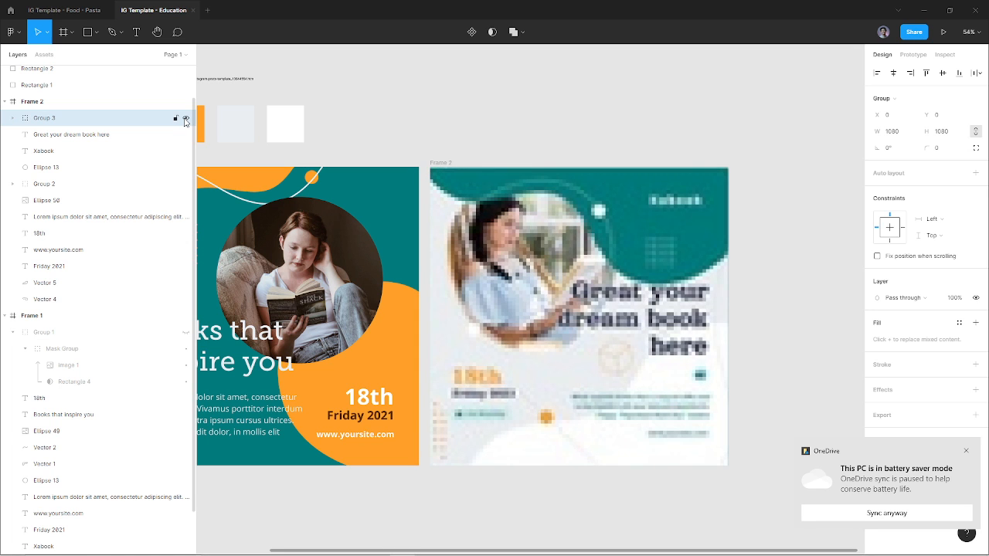
{"action": "left_click", "coordinate": [185, 119]}
{"action": "left_click", "coordinate": [186, 119]}
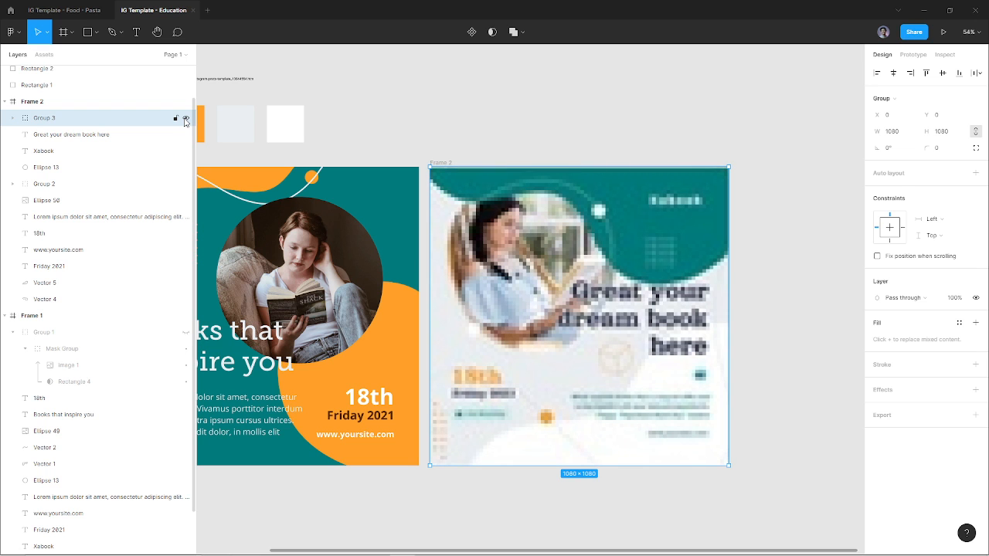
{"action": "left_click", "coordinate": [186, 119]}
Step: Show the reference group and draw an open wavy line about 1148 × 507 across Frame 2 with the Pen tool
{"action": "left_click", "coordinate": [185, 119]}
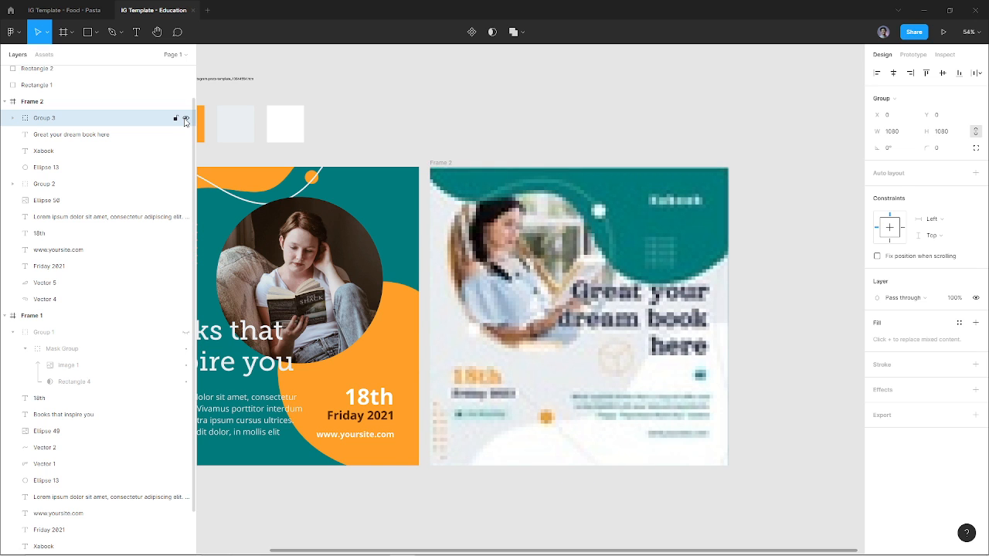
{"action": "scroll", "coordinate": [485, 210], "scroll_direction": "up", "scroll_amount": 2}
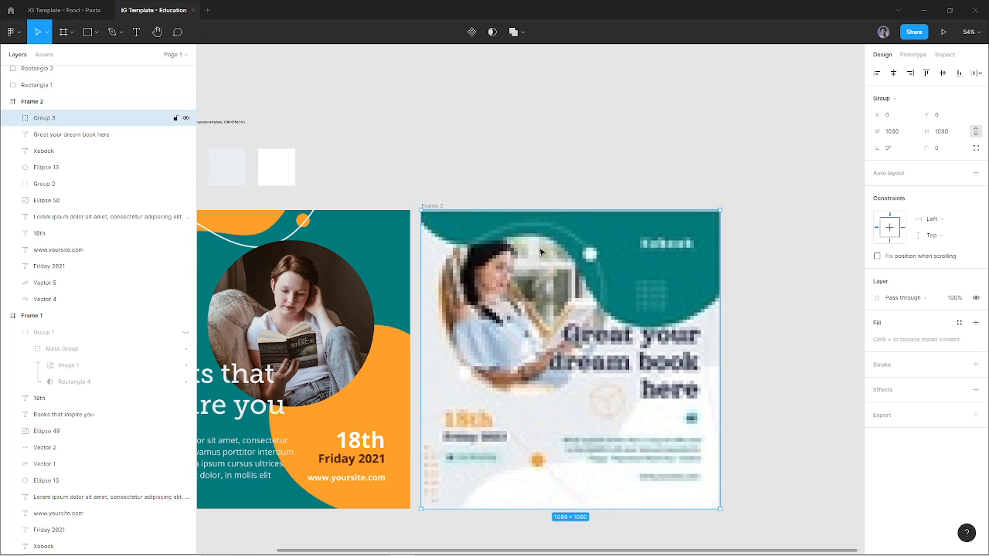
{"action": "key", "text": "p"}
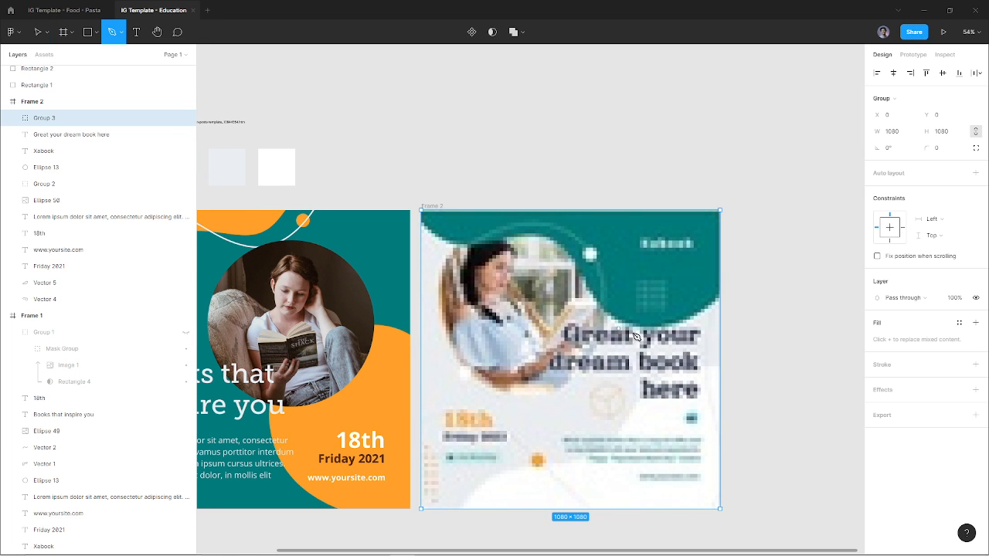
{"action": "left_click", "coordinate": [408, 219]}
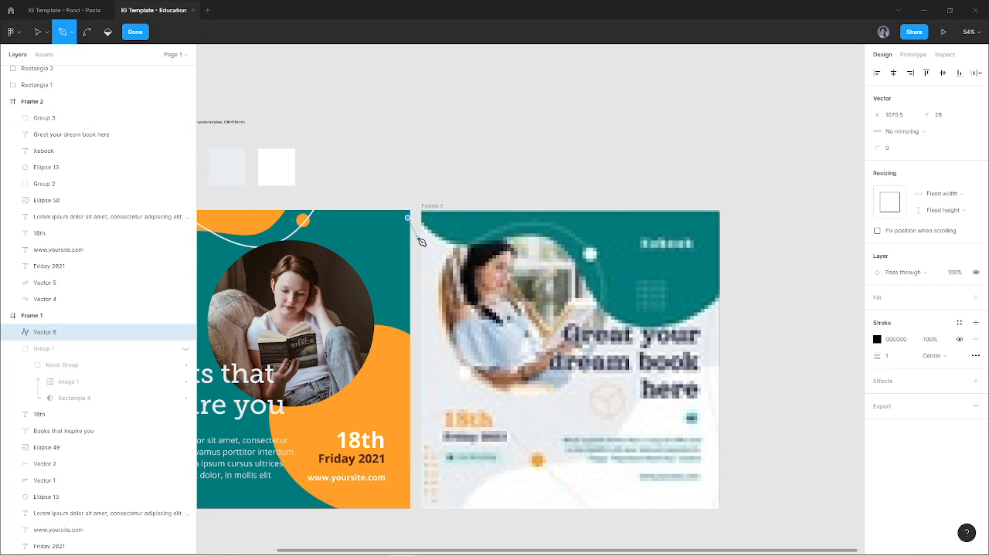
{"action": "left_click_drag", "start_coordinate": [506, 228], "coordinate": [567, 203]}
{"action": "left_click_drag", "start_coordinate": [725, 350], "coordinate": [785, 329]}
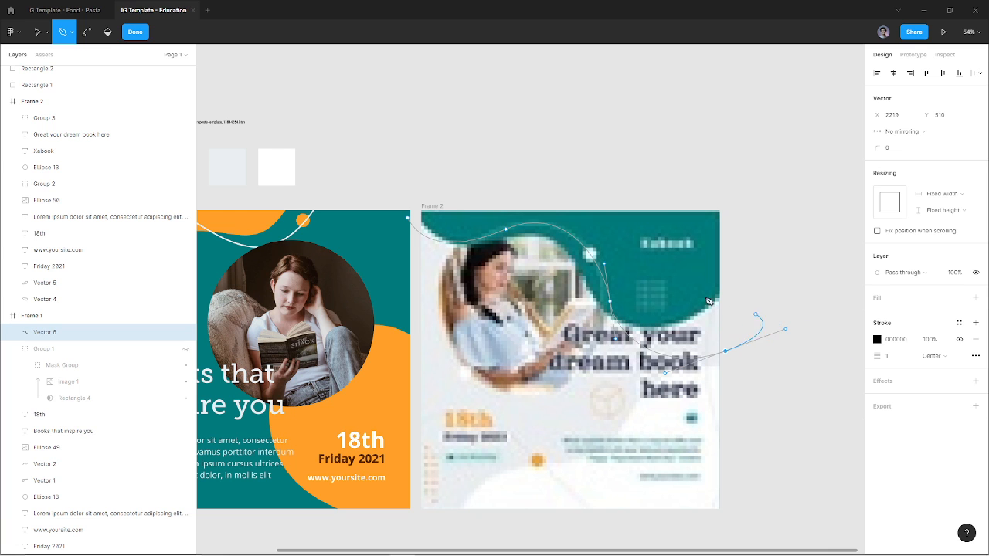
{"action": "left_click", "coordinate": [144, 34]}
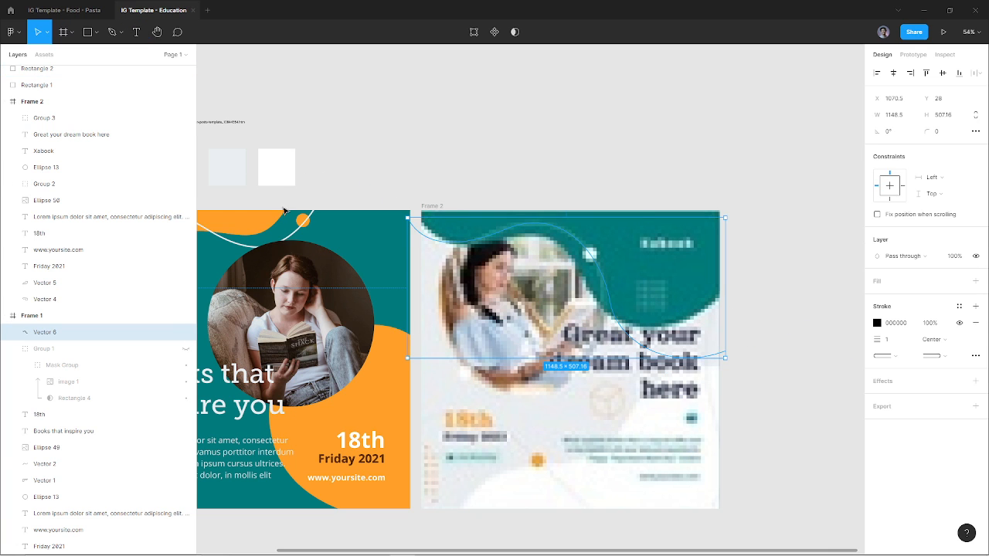
Step: Try to copy the white wavy line's styling in Frame 1 for use on the new line in Frame 2
{"action": "left_click", "coordinate": [299, 232]}
{"action": "right_click", "coordinate": [298, 233]}
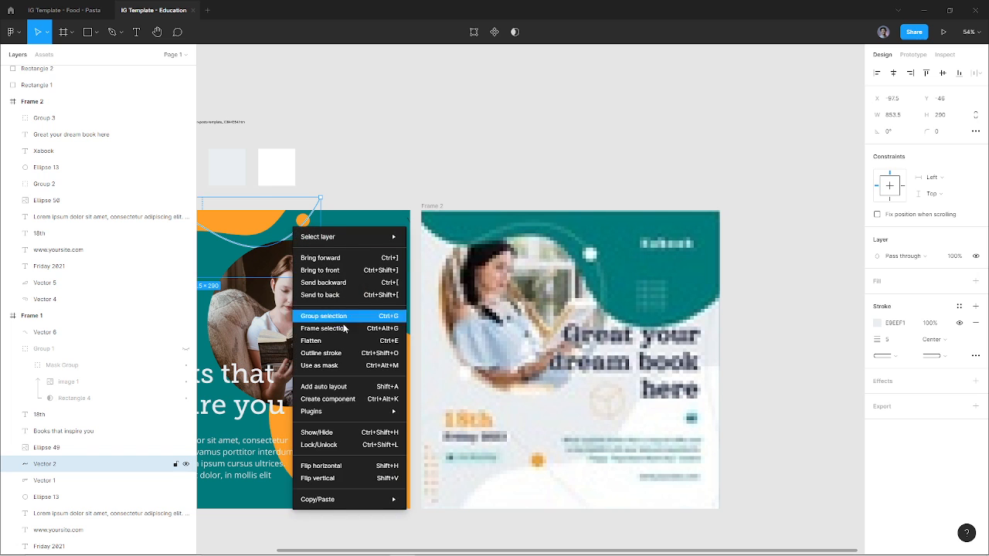
{"action": "mouse_move", "coordinate": [364, 501]}
{"action": "left_click", "coordinate": [436, 488]}
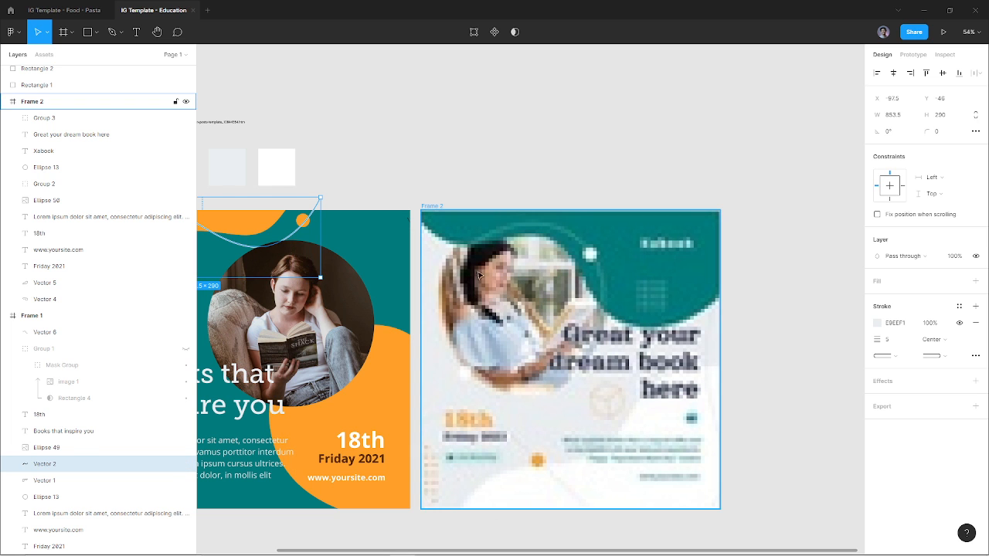
{"action": "double_click", "coordinate": [487, 225]}
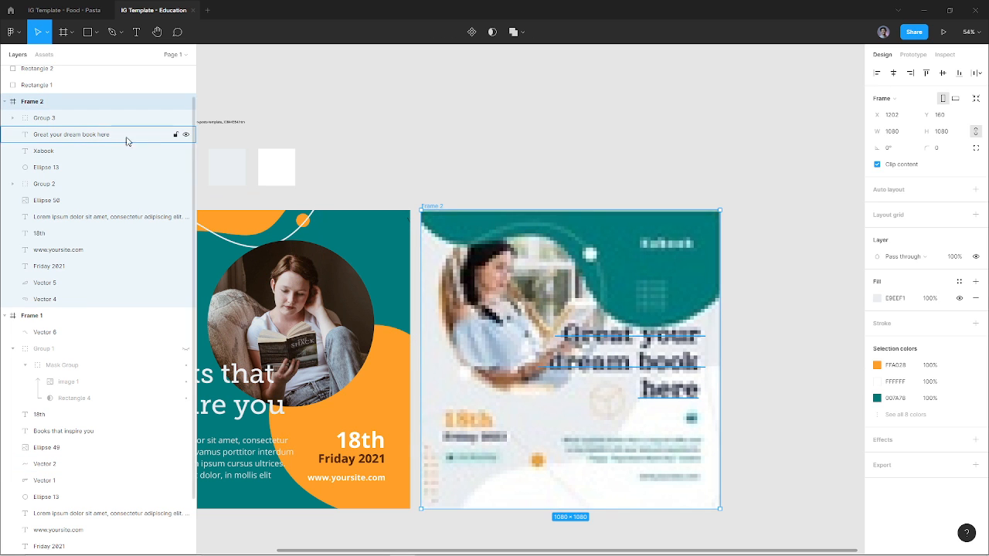
Step: Look for the newly drawn line among Frame 2's layers, selecting them in turn and toggling Group 3's visibility
{"action": "scroll", "coordinate": [93, 125], "scroll_direction": "up", "scroll_amount": 1}
{"action": "left_click", "coordinate": [88, 75]}
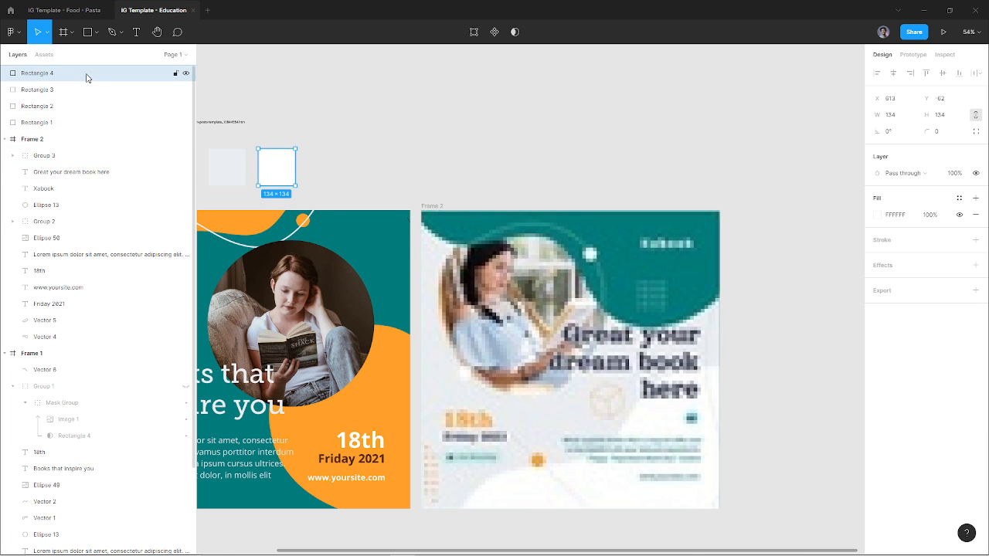
{"action": "left_click", "coordinate": [497, 241]}
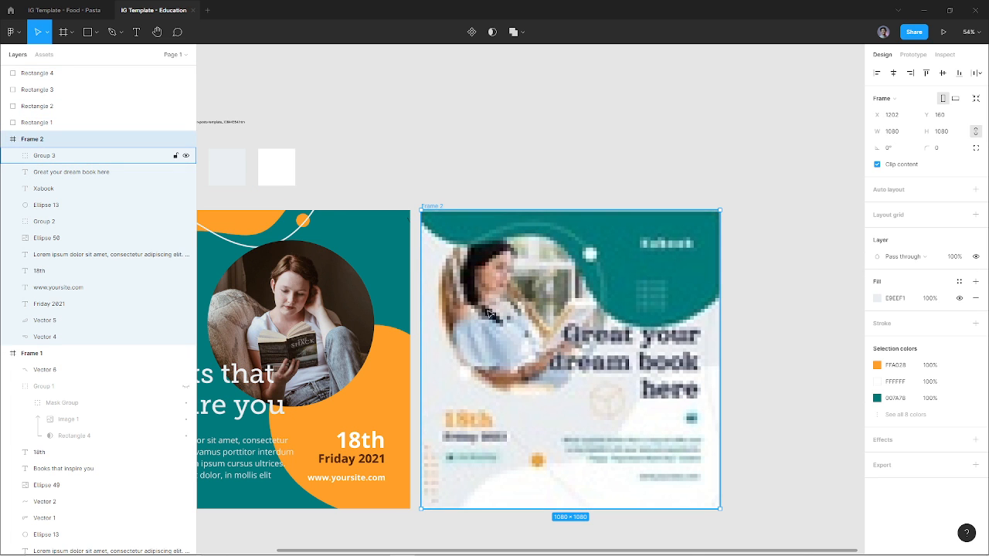
{"action": "left_click", "coordinate": [48, 155]}
{"action": "left_click", "coordinate": [54, 172]}
{"action": "left_click", "coordinate": [55, 189]}
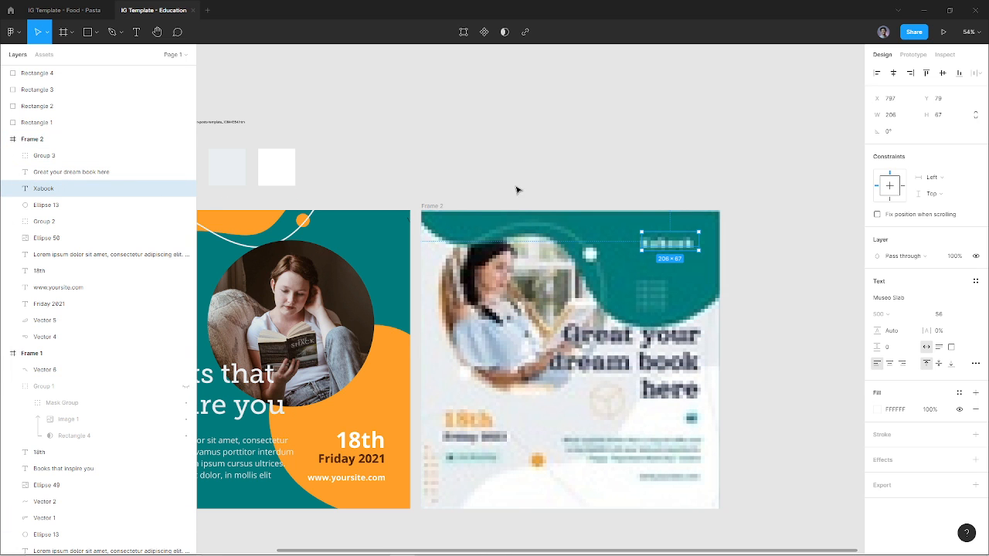
{"action": "key", "text": "Escape"}
{"action": "left_click", "coordinate": [186, 156]}
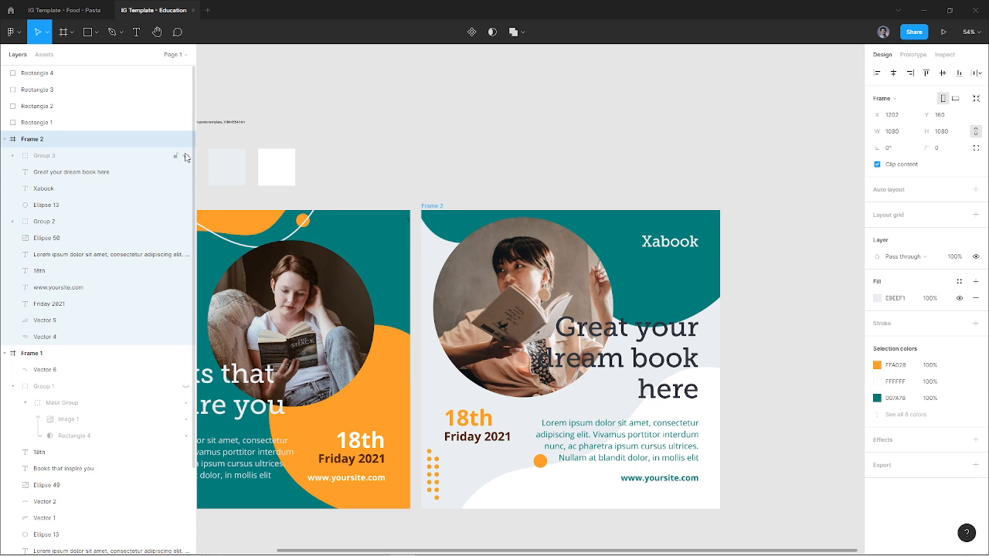
{"action": "left_click", "coordinate": [185, 156]}
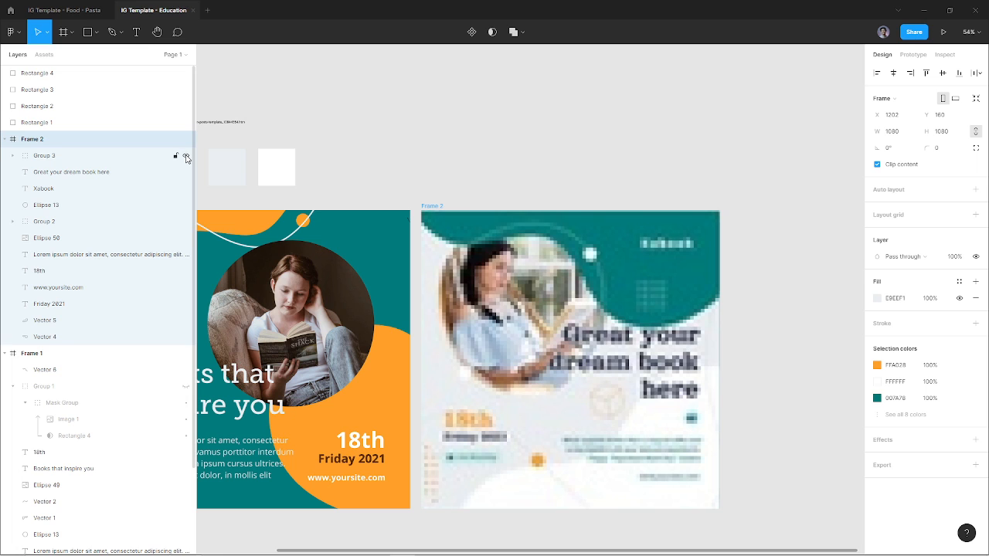
Step: Draw an open wavy line about 1154.5 × 629 across Frame 2 with the Pen tool, starting and ending outside the frame
{"action": "key", "text": "p"}
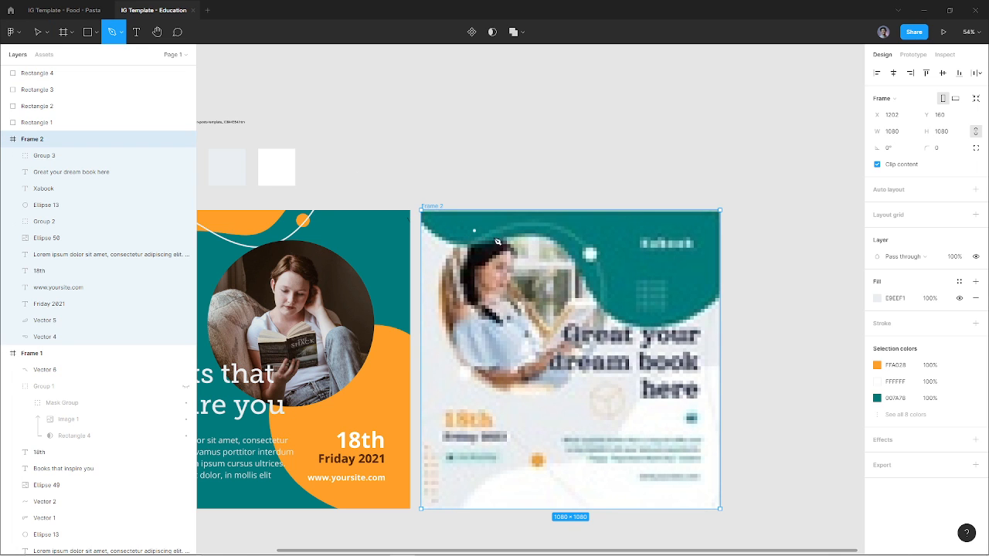
{"action": "left_click", "coordinate": [413, 211]}
{"action": "left_click", "coordinate": [423, 232]}
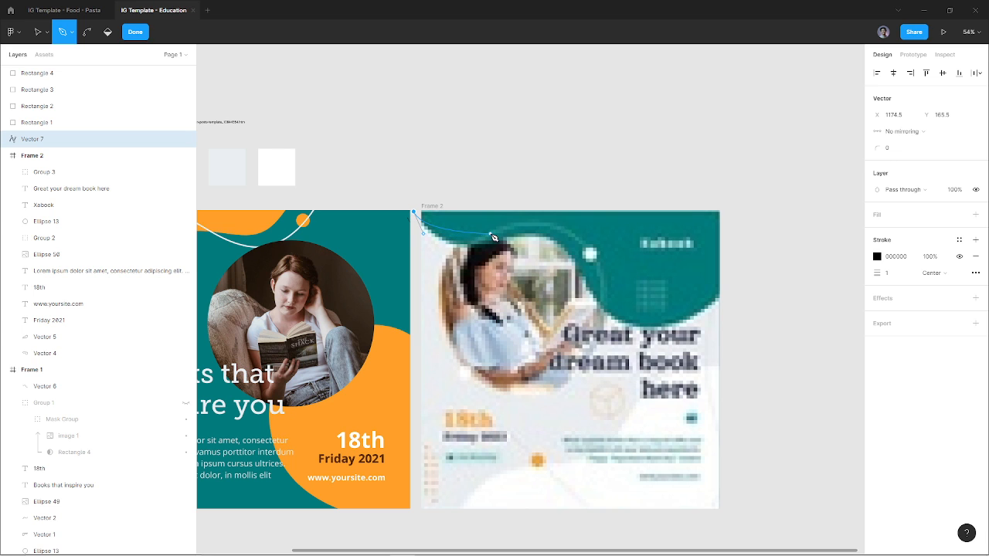
{"action": "left_click_drag", "start_coordinate": [493, 233], "coordinate": [540, 211]}
{"action": "left_click_drag", "start_coordinate": [605, 318], "coordinate": [608, 395]}
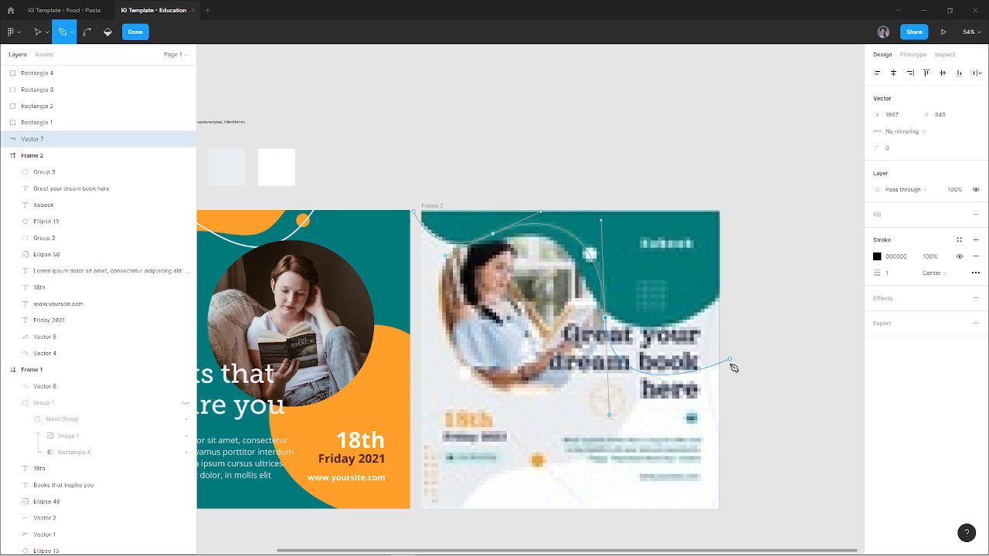
{"action": "left_click_drag", "start_coordinate": [734, 374], "coordinate": [758, 363]}
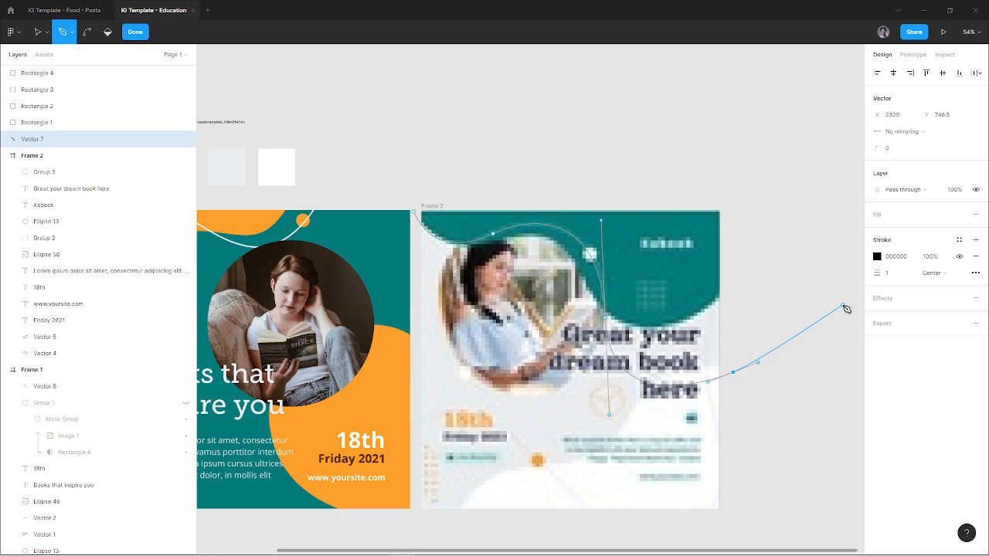
Step: Set the new wavy line's stroke to colour FFFFFB with a weight of 6 and finish editing the path
{"action": "left_click", "coordinate": [881, 256]}
{"action": "left_click", "coordinate": [755, 412]}
{"action": "left_click", "coordinate": [686, 421]}
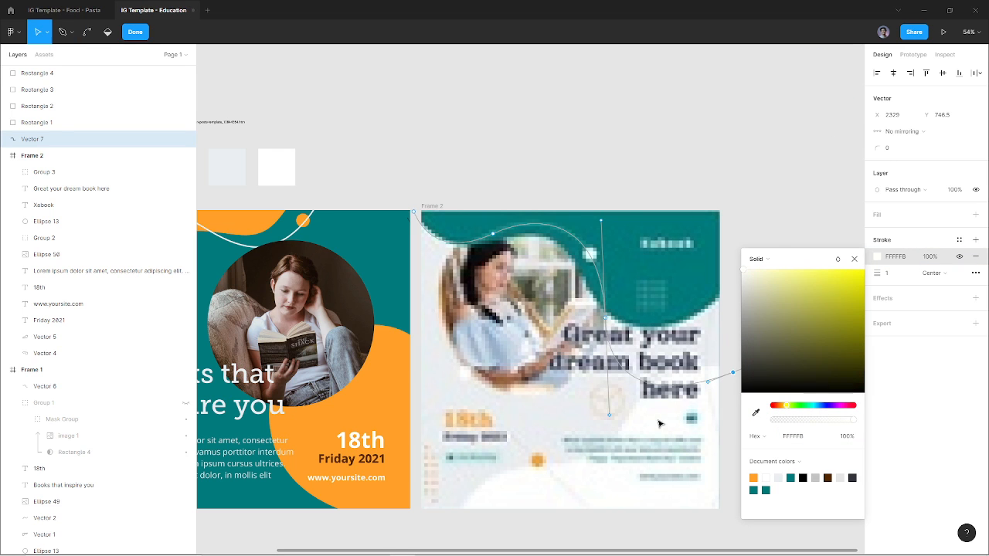
{"action": "left_click", "coordinate": [896, 276]}
{"action": "type", "text": "8"}
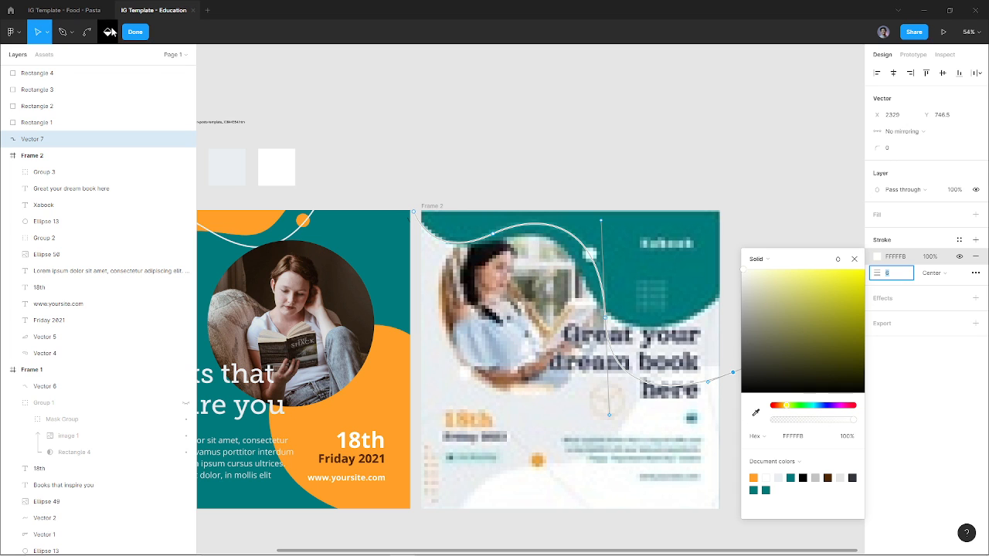
{"action": "left_click", "coordinate": [135, 32]}
{"action": "left_click", "coordinate": [277, 216]}
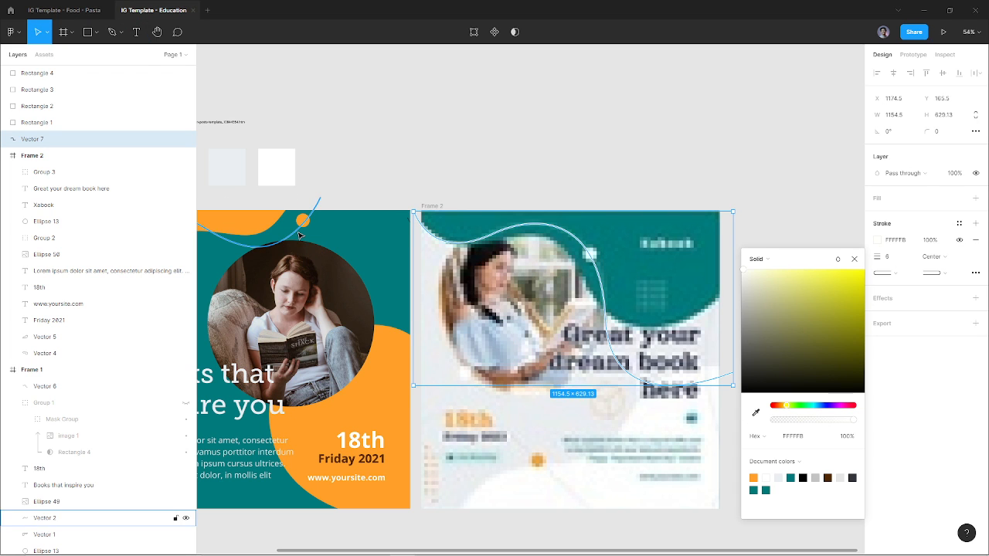
{"action": "left_click", "coordinate": [598, 325]}
{"action": "left_click", "coordinate": [608, 316]}
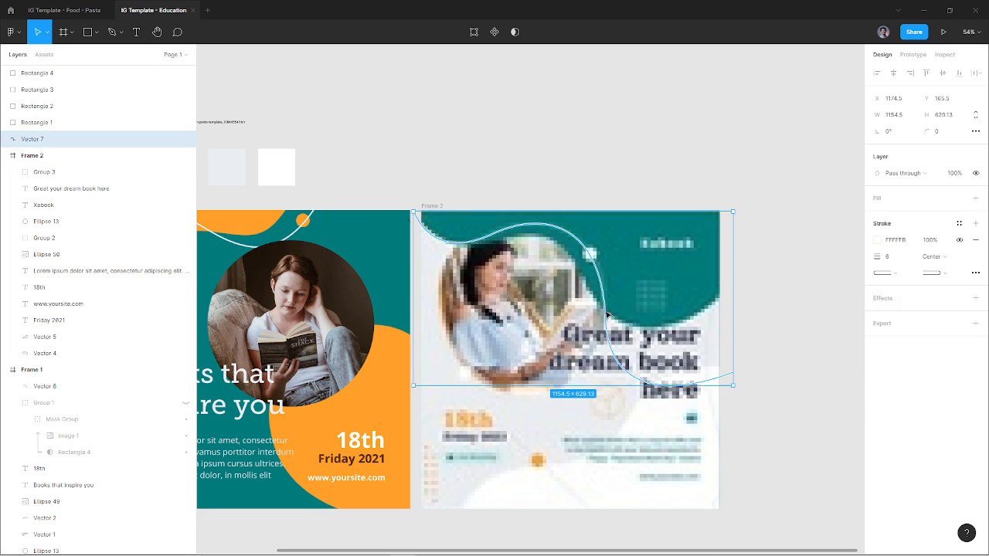
Step: Place the wavy line in Frame 2 beneath a hidden Group 3, and move the circular photo to the bottom of the frame's layers
{"action": "left_click_drag", "start_coordinate": [68, 138], "coordinate": [117, 179]}
{"action": "left_click", "coordinate": [186, 155]}
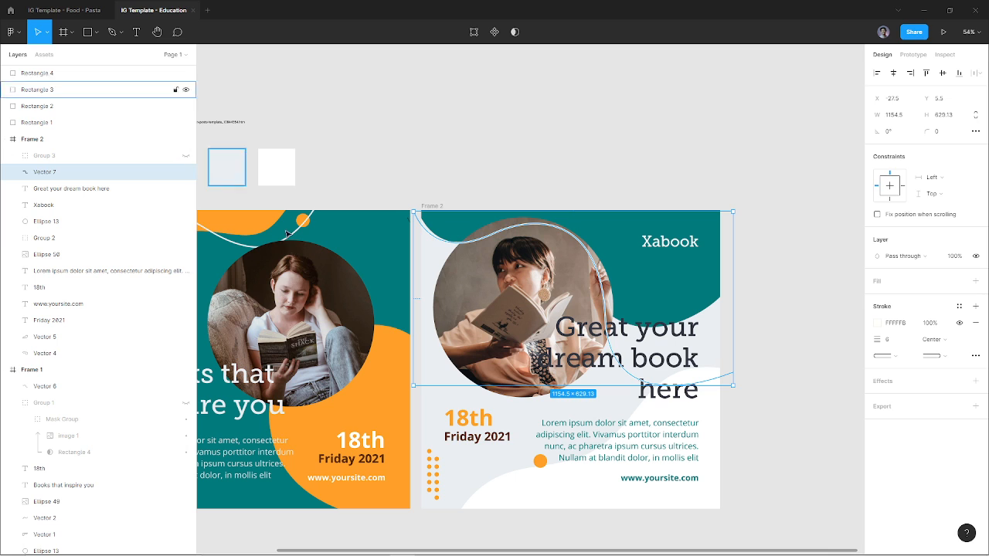
{"action": "left_click", "coordinate": [62, 254]}
{"action": "left_click_drag", "start_coordinate": [62, 263], "coordinate": [68, 360]}
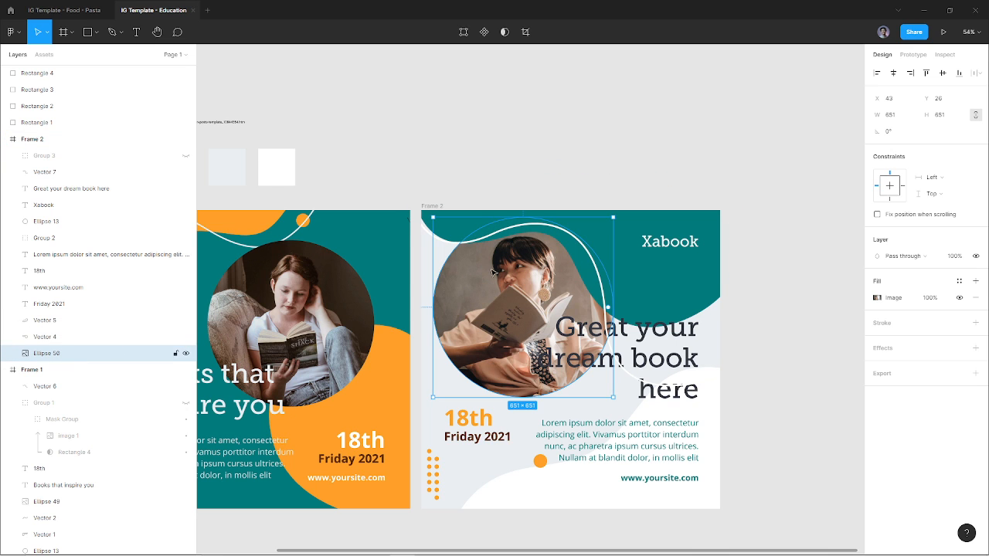
{"action": "left_click", "coordinate": [748, 278]}
Step: Bring the headline in front of the wavy line, keeping Group 3 topmost, and briefly show the reference for comparison
{"action": "left_click", "coordinate": [695, 340]}
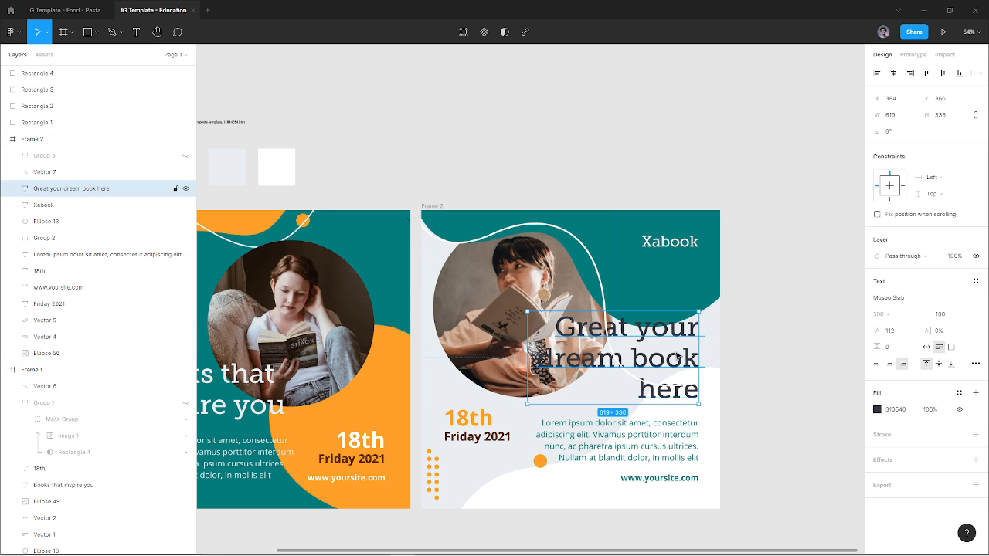
{"action": "key", "text": "ctrl+shift+bracketright"}
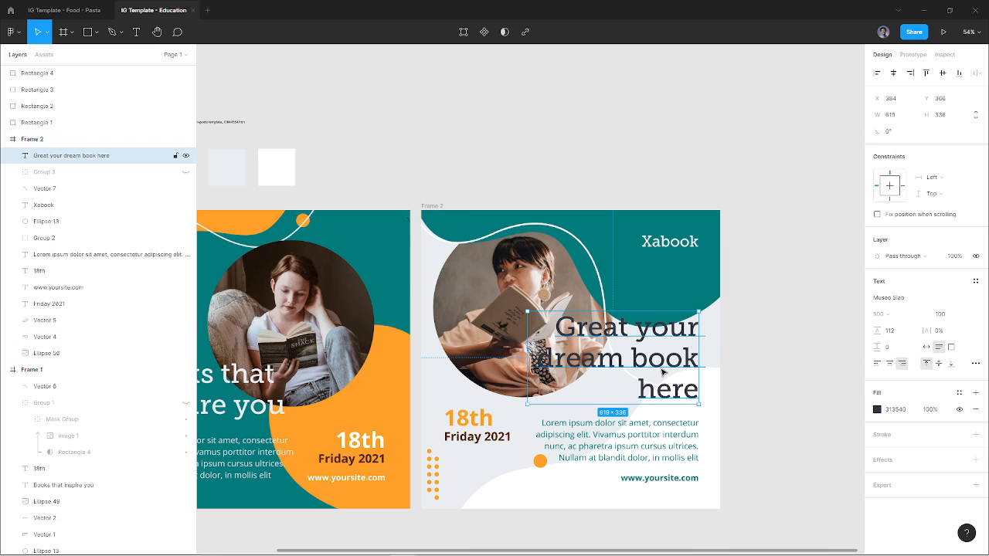
{"action": "left_click_drag", "start_coordinate": [128, 172], "coordinate": [133, 152]}
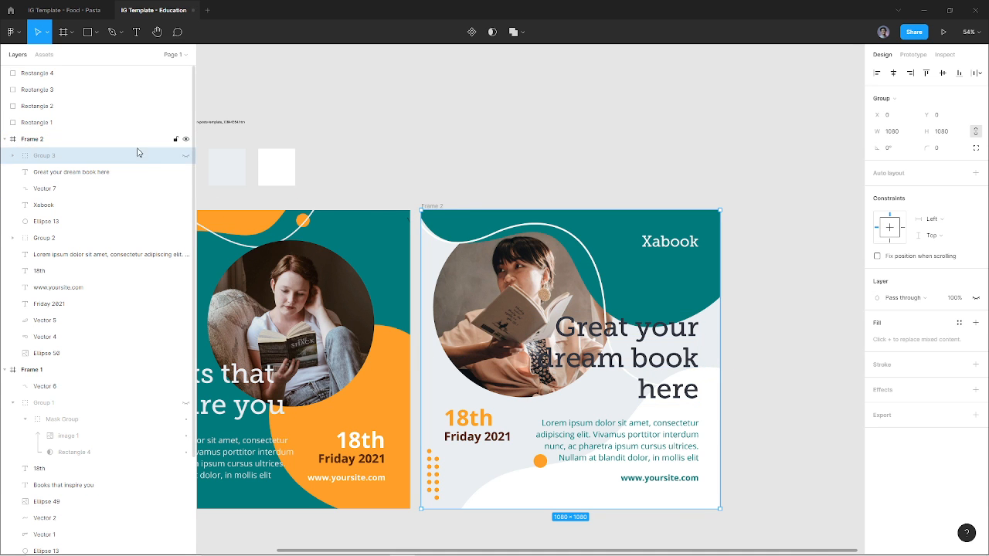
{"action": "left_click", "coordinate": [185, 157]}
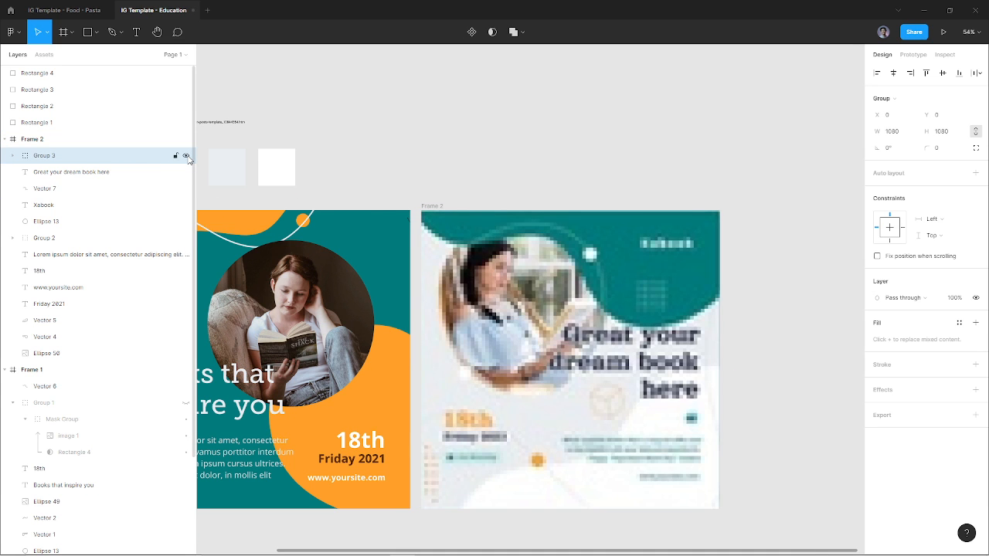
{"action": "left_click", "coordinate": [185, 156]}
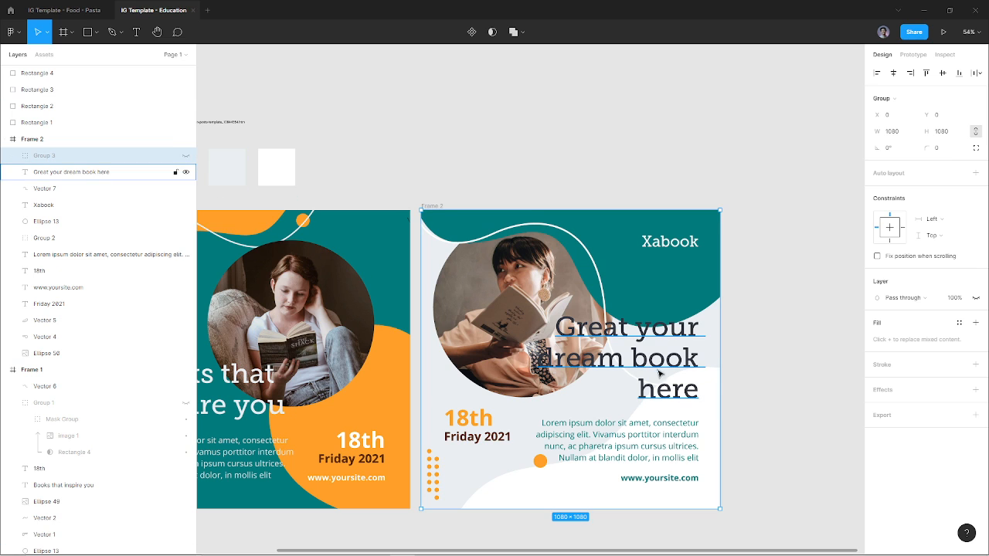
Step: Shrink Frame 2's circular photo to 592 × 592 and nudge the headline down to Y 372
{"action": "left_click", "coordinate": [528, 305]}
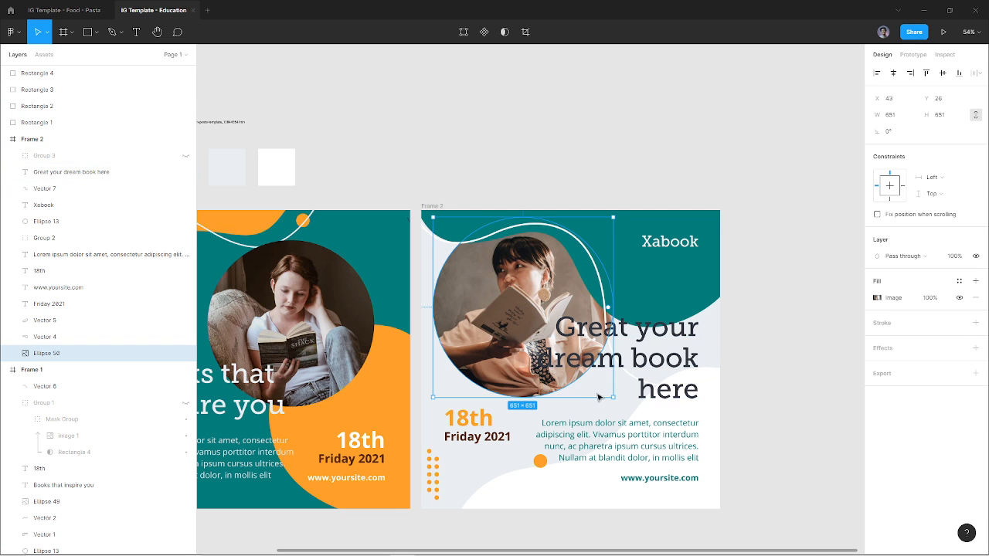
{"action": "mouse_move", "coordinate": [611, 397]}
{"action": "left_mouse_down"}
{"action": "mouse_move", "coordinate": [592, 386]}
{"action": "mouse_move", "coordinate": [601, 381]}
{"action": "left_mouse_up"}
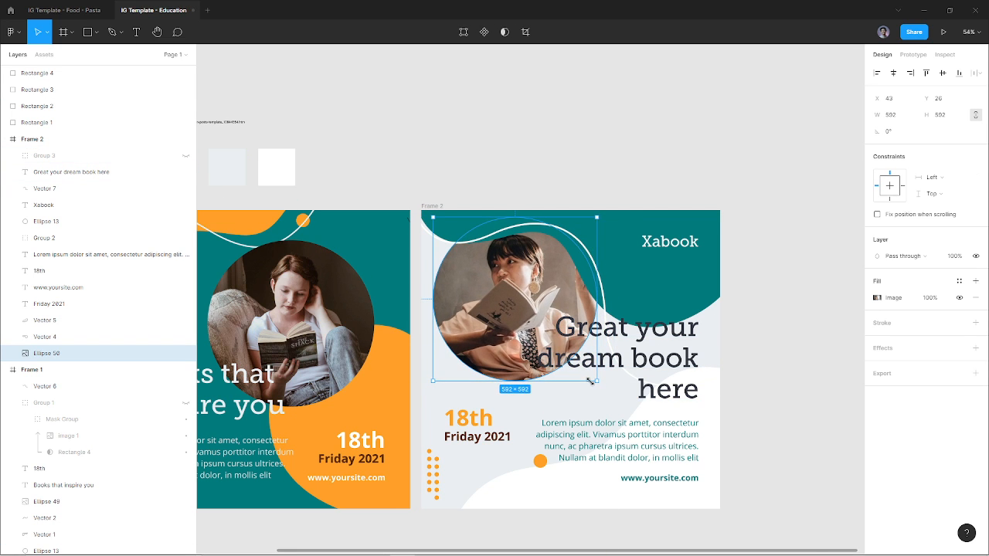
{"action": "left_click", "coordinate": [668, 363]}
{"action": "left_click_drag", "start_coordinate": [662, 335], "coordinate": [663, 339]}
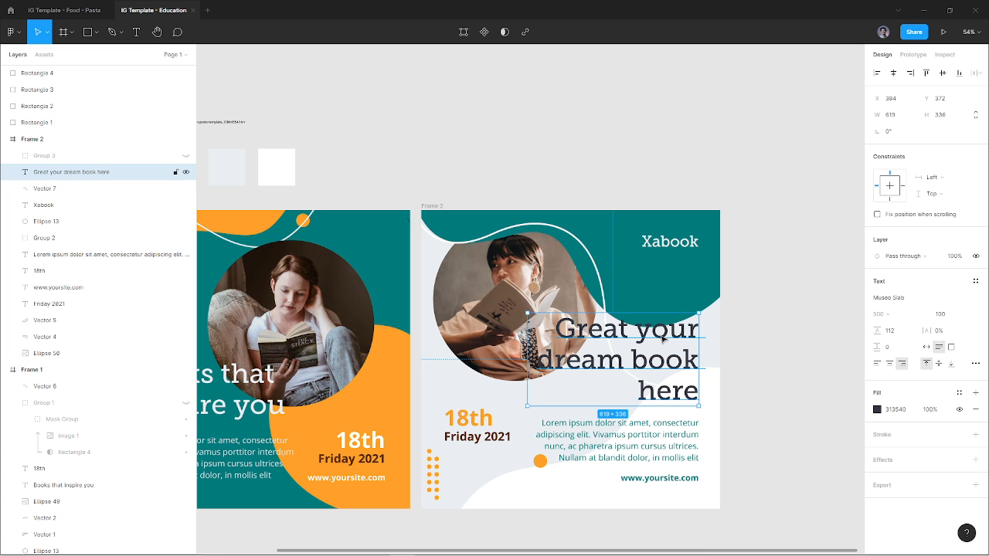
Step: Replace the word "Great" with "Get" in Frame 2's headline
{"action": "double_click", "coordinate": [596, 329]}
{"action": "double_click", "coordinate": [596, 329]}
{"action": "type", "text": "Get"}
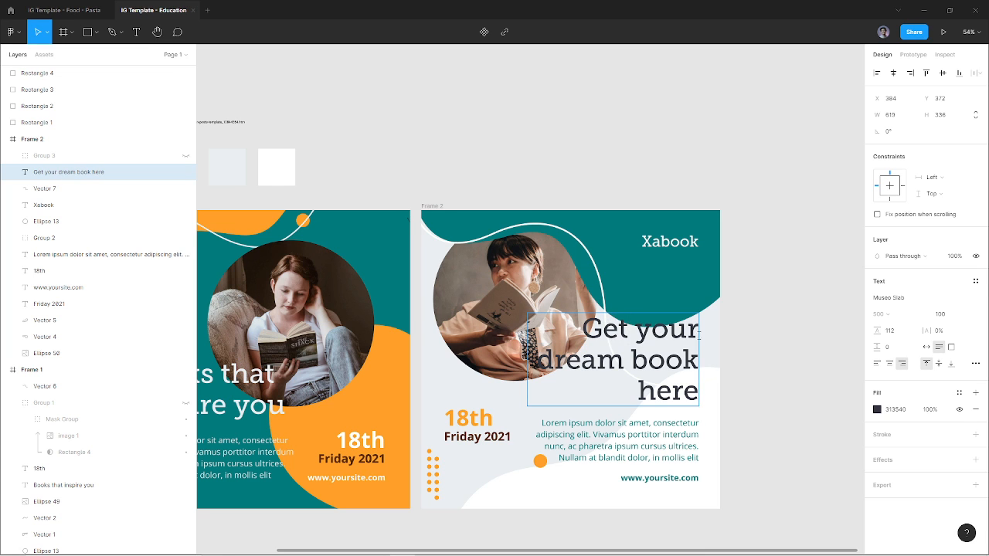
Step: Reduce the font size of the whole "Get your dream book here" headline to 80
{"action": "key", "text": "ctrl+a"}
{"action": "left_click", "coordinate": [946, 316]}
{"action": "key", "text": "Down"}
{"action": "key", "text": "Down"}
{"action": "key", "text": "Down"}
{"action": "key", "text": "Down"}
{"action": "key", "text": "Down"}
{"action": "key", "text": "Down"}
{"action": "key", "text": "Down"}
{"action": "key", "text": "Down"}
{"action": "key", "text": "Down"}
{"action": "key", "text": "Down"}
{"action": "key", "text": "Down"}
{"action": "key", "text": "Down"}
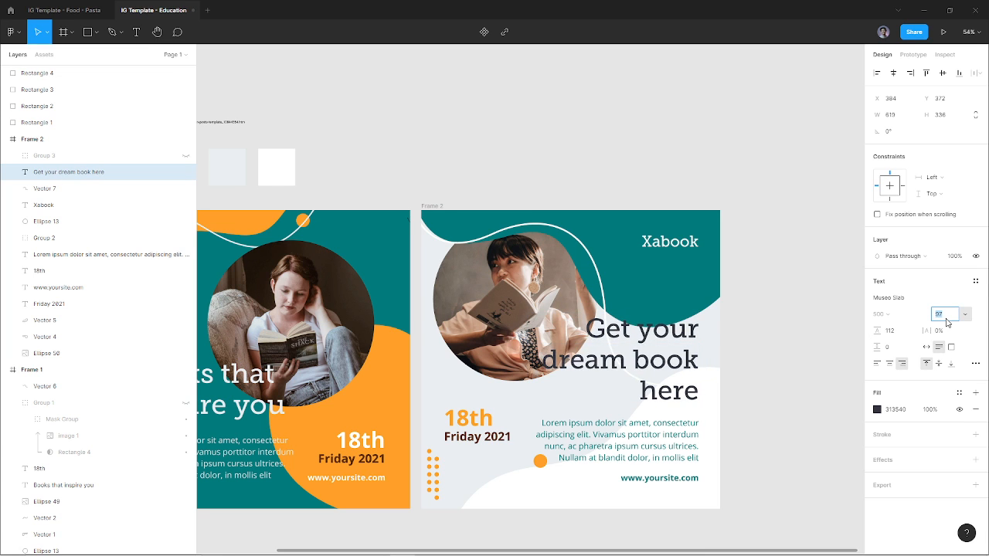
{"action": "key", "text": "Down"}
{"action": "key", "text": "Down"}
{"action": "key", "text": "Down"}
{"action": "key", "text": "Down"}
{"action": "key", "text": "Down"}
{"action": "key", "text": "Down"}
{"action": "key", "text": "Down"}
{"action": "key", "text": "Down"}
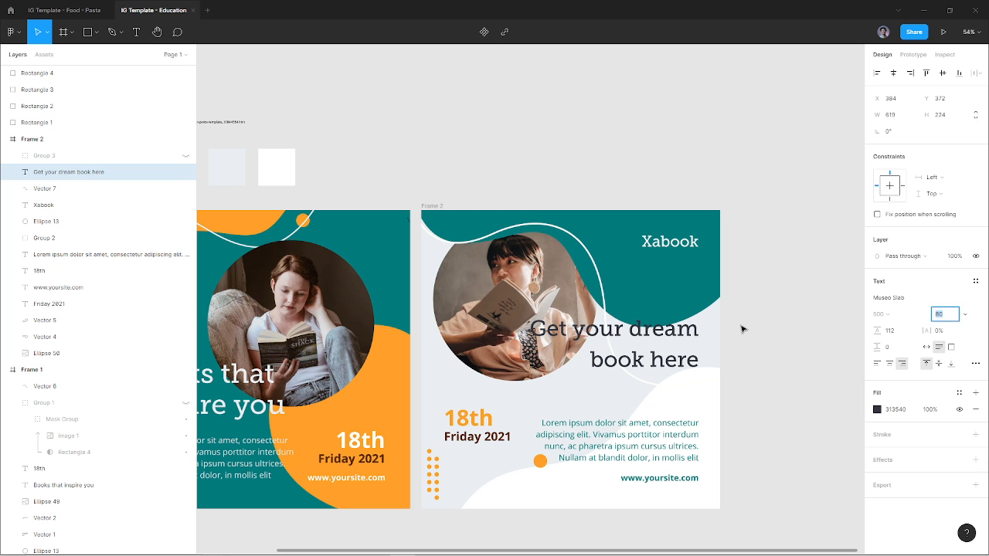
Step: Narrow the headline's text box to a width of 522 and position it at X 481, Y 413
{"action": "left_click_drag", "start_coordinate": [652, 341], "coordinate": [653, 378]}
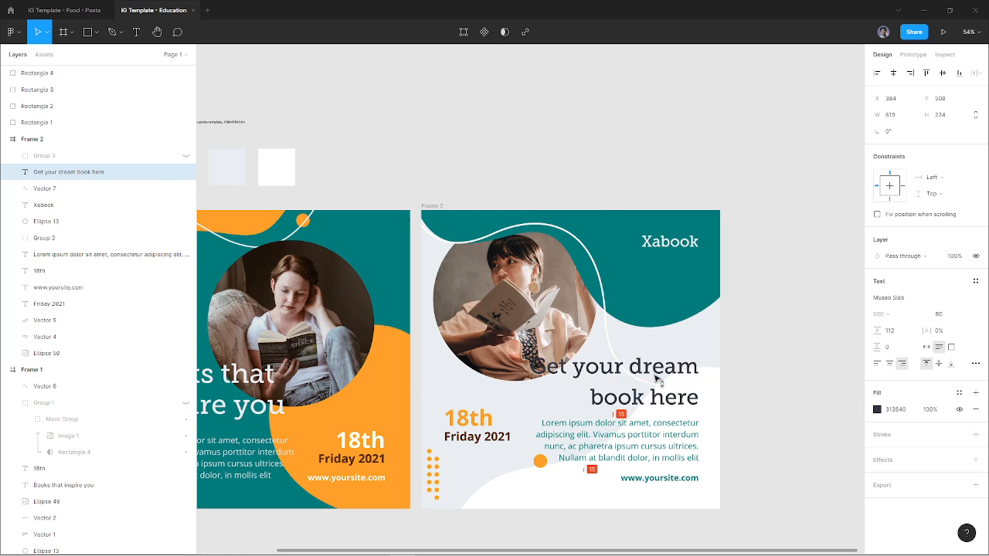
{"action": "left_click_drag", "start_coordinate": [528, 381], "coordinate": [547, 384]}
{"action": "left_click_drag", "start_coordinate": [664, 404], "coordinate": [675, 367]}
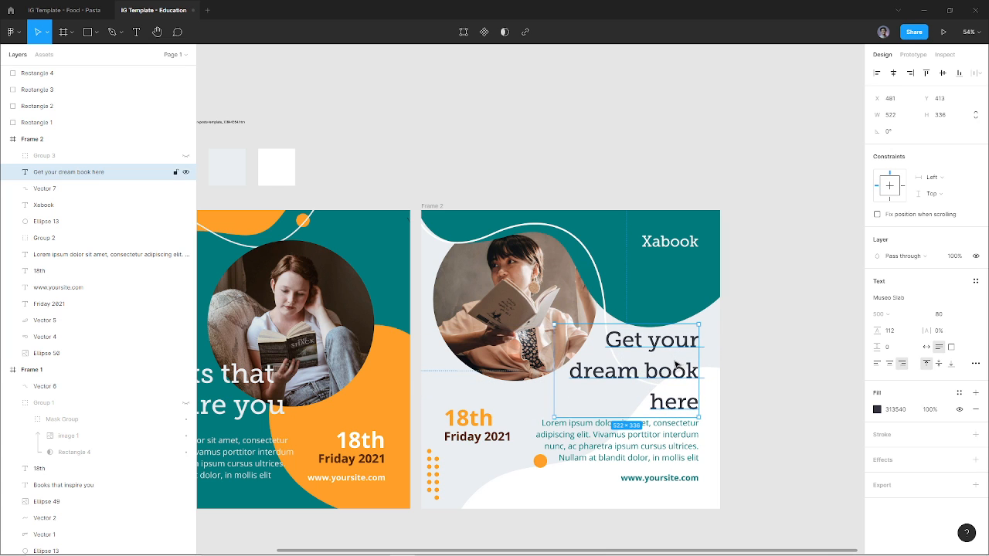
Step: Set the headline's line height to 92 and move it down to Y 467, just above the paragraph
{"action": "left_click", "coordinate": [909, 336]}
{"action": "type", "text": "92"}
{"action": "key", "text": "Return"}
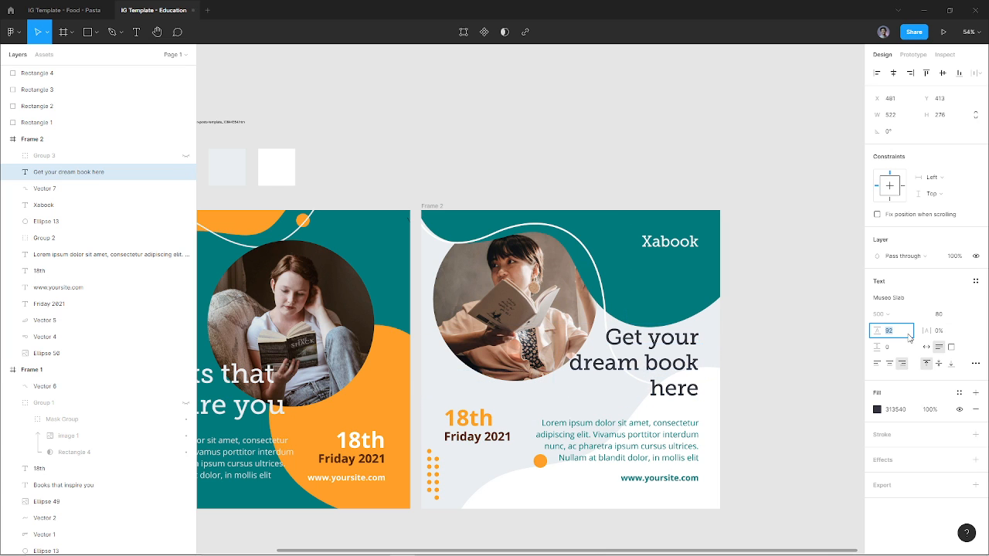
{"action": "left_click", "coordinate": [746, 376]}
{"action": "left_click_drag", "start_coordinate": [678, 363], "coordinate": [674, 378]}
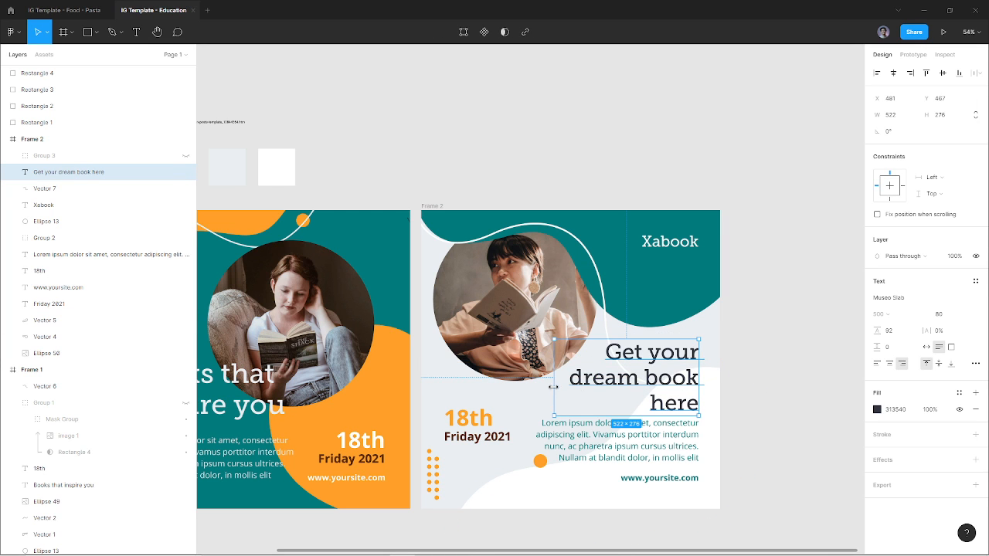
Step: Widen the headline's text box to 632 and insert a line break before "dream"
{"action": "left_click_drag", "start_coordinate": [553, 386], "coordinate": [523, 389]}
{"action": "double_click", "coordinate": [628, 360]}
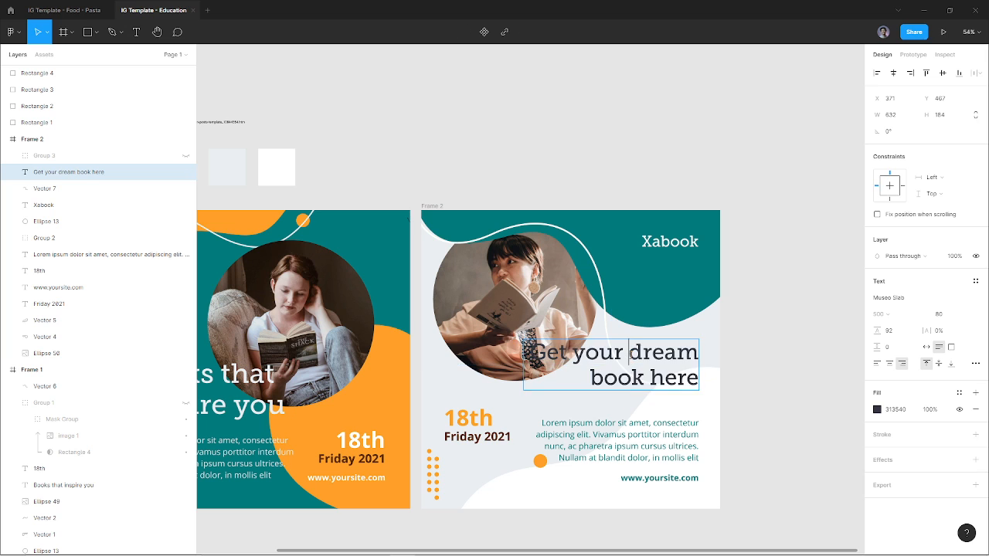
{"action": "key", "text": "Return"}
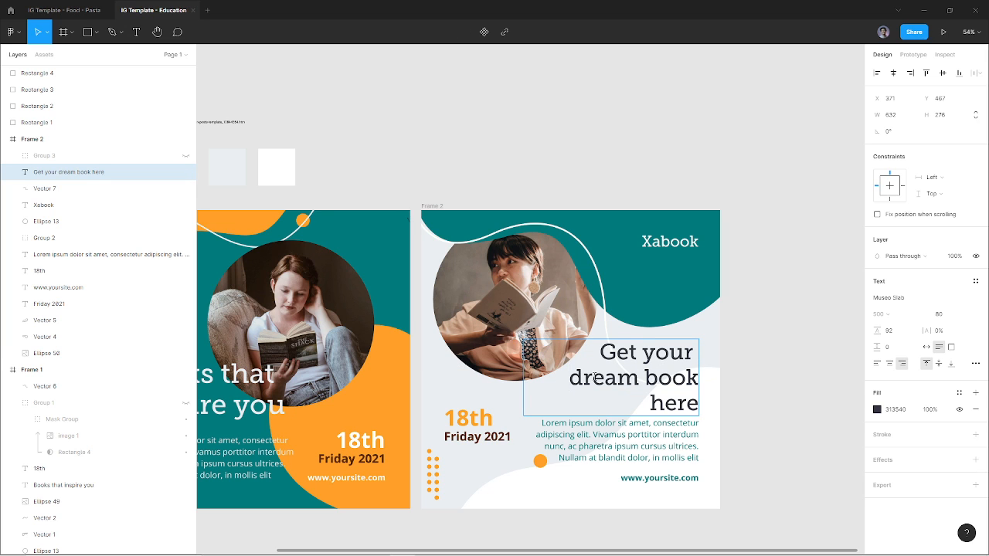
Step: Widen the headline's text box leftward until "dream book here" fits on one line, and move the headline down just above the paragraph
{"action": "key", "text": "Escape"}
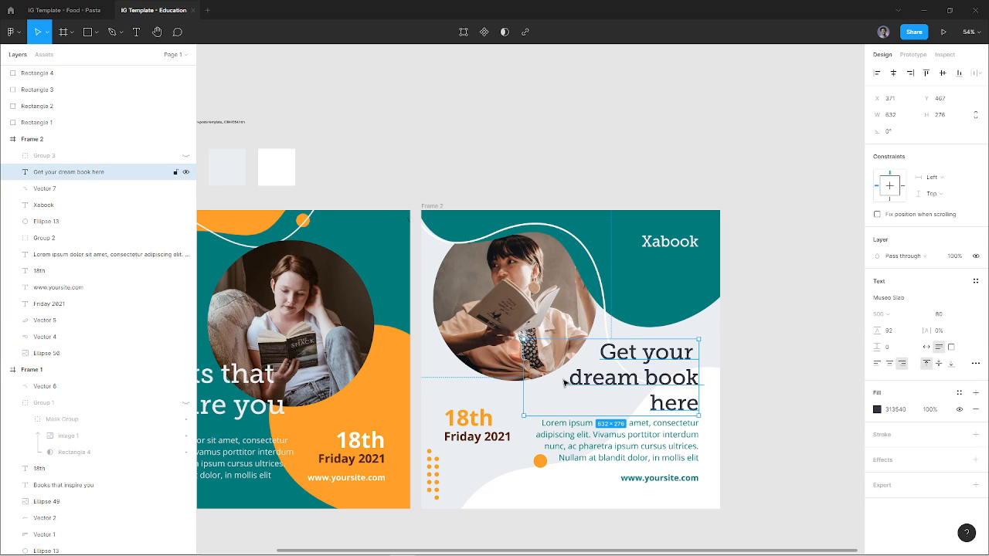
{"action": "left_click_drag", "start_coordinate": [522, 387], "coordinate": [505, 387]}
{"action": "mouse_move", "coordinate": [635, 369]}
{"action": "left_mouse_down"}
{"action": "mouse_move", "coordinate": [630, 397]}
{"action": "mouse_move", "coordinate": [631, 388]}
{"action": "left_mouse_up"}
Step: Move the "18th" and "Friday 2021" texts of Frame 2 up slightly together, lining them up with the paragraph beside them
{"action": "left_click", "coordinate": [489, 421]}
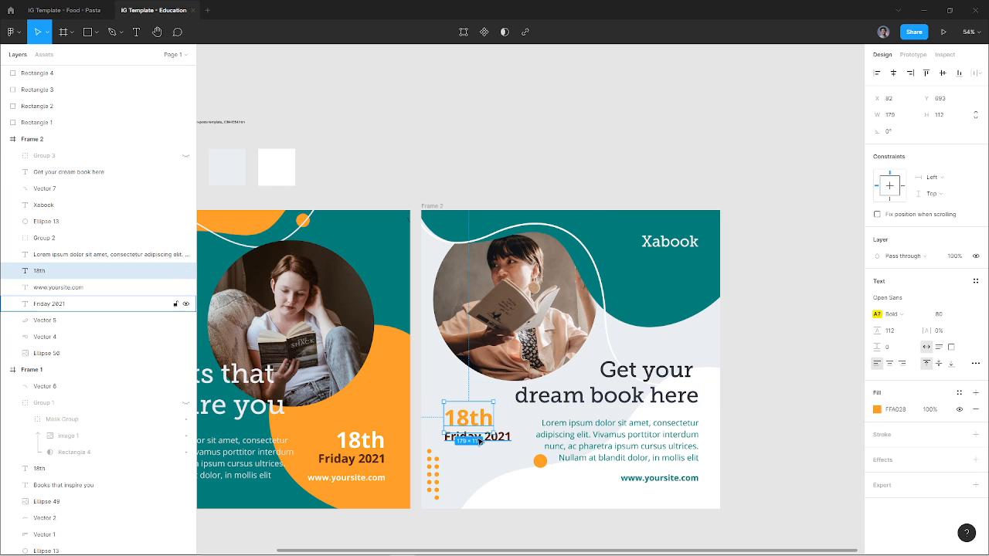
{"action": "left_click", "coordinate": [476, 437], "text": "shift"}
{"action": "left_click_drag", "start_coordinate": [477, 425], "coordinate": [476, 420]}
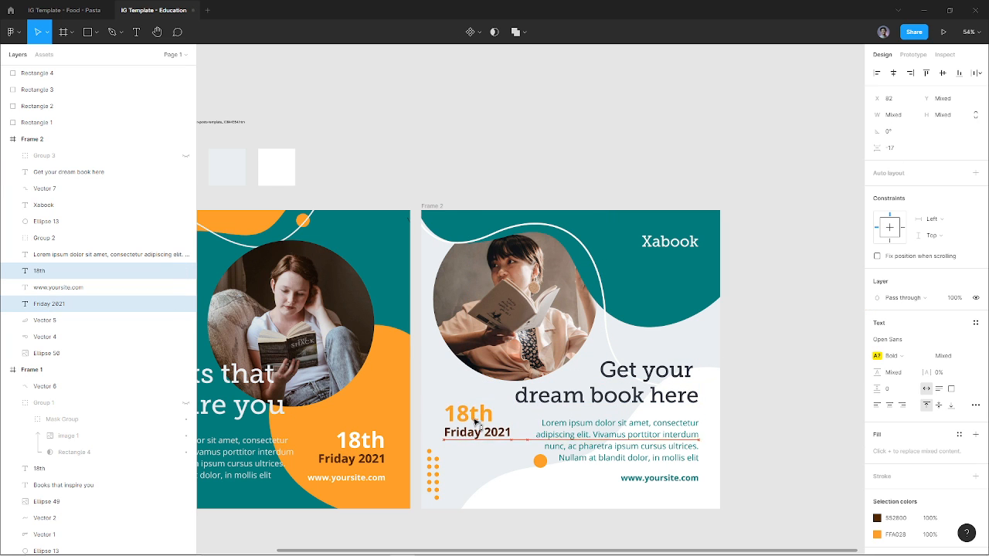
{"action": "left_click", "coordinate": [777, 296]}
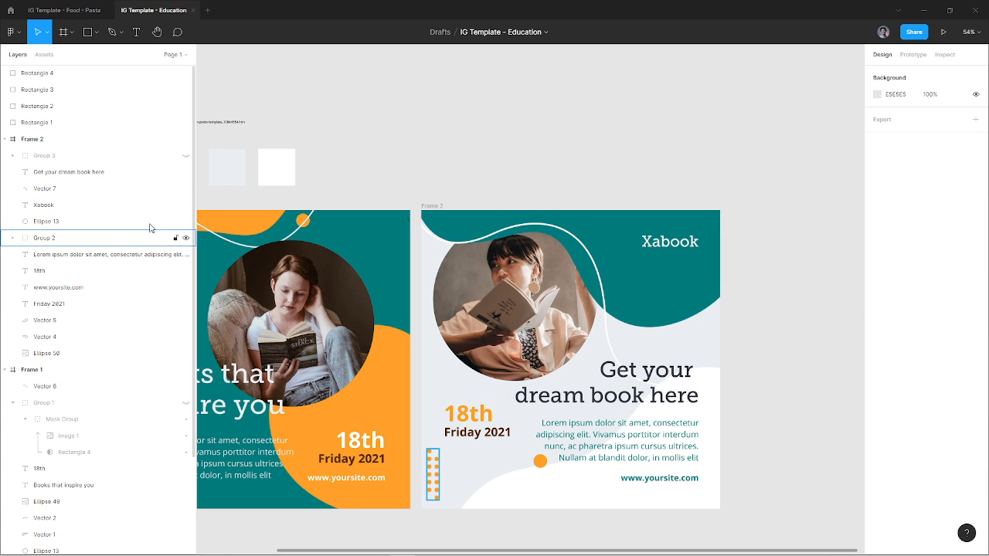
Step: Toggle the visibility of the reference Group 3 to compare it with the recreated Frame 2, leaving it hidden, and review both frames
{"action": "left_click", "coordinate": [185, 156]}
{"action": "left_click", "coordinate": [185, 156]}
{"action": "left_click", "coordinate": [185, 156]}
{"action": "left_click", "coordinate": [185, 156]}
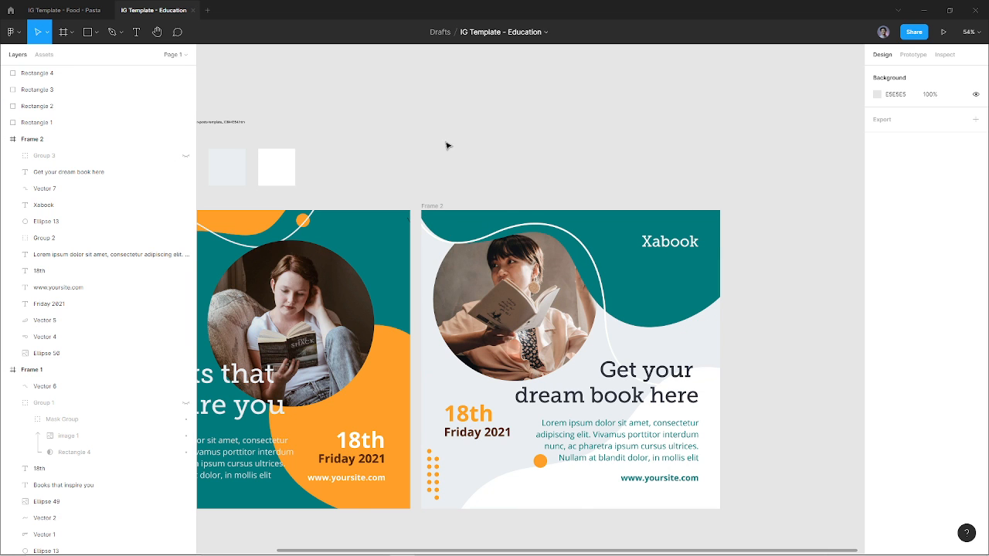
{"action": "left_click_drag", "start_coordinate": [468, 171], "coordinate": [548, 136]}
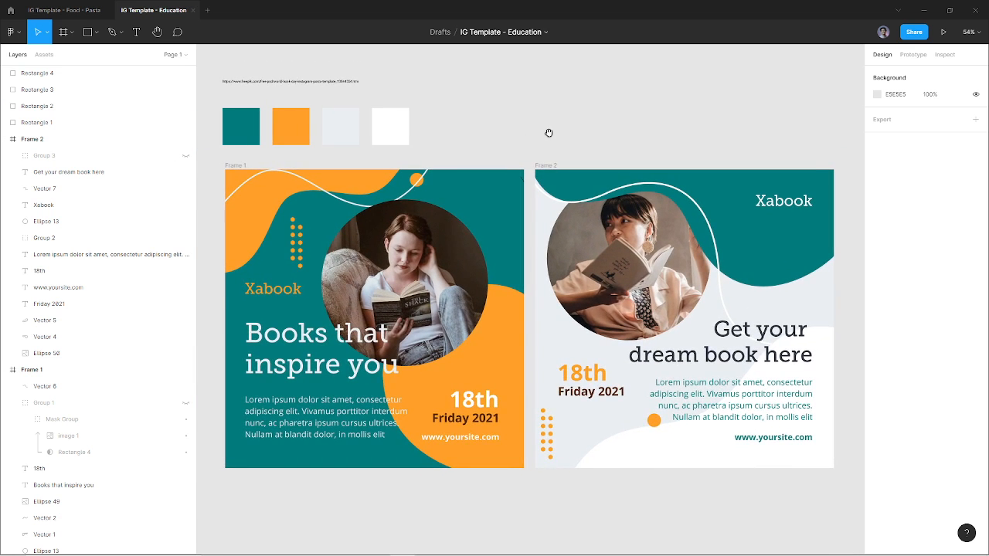